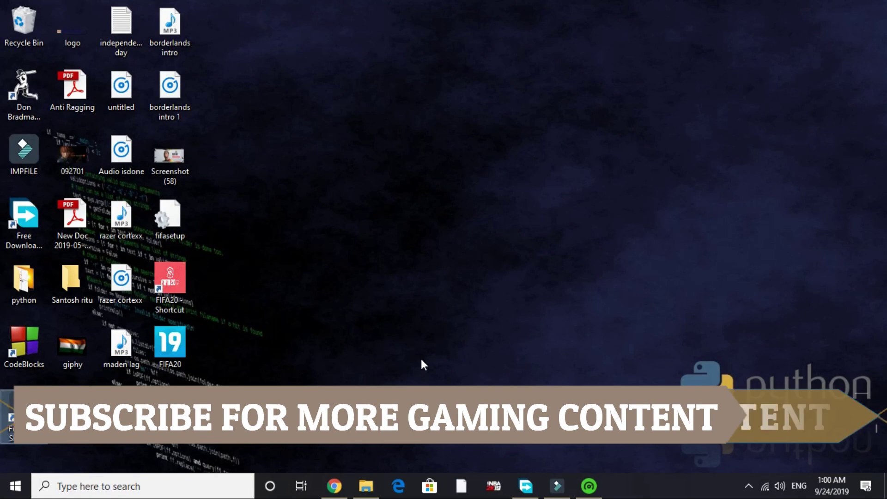
Step: Restore the Chrome window showing Google results for 'download razer cortex game booster'
left_click(334, 487)
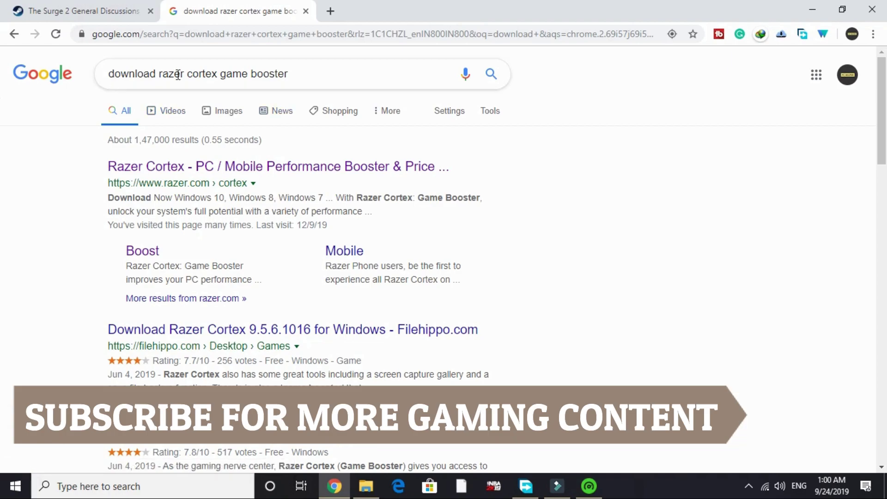
Step: Open the official razer.com Cortex page from the Google search results
left_click_drag(158, 73, 212, 73)
left_click(212, 73)
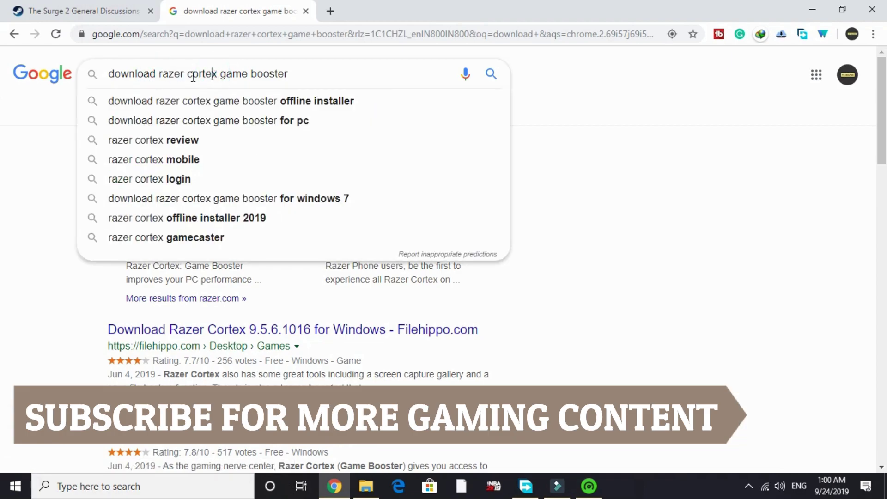
left_click(326, 72)
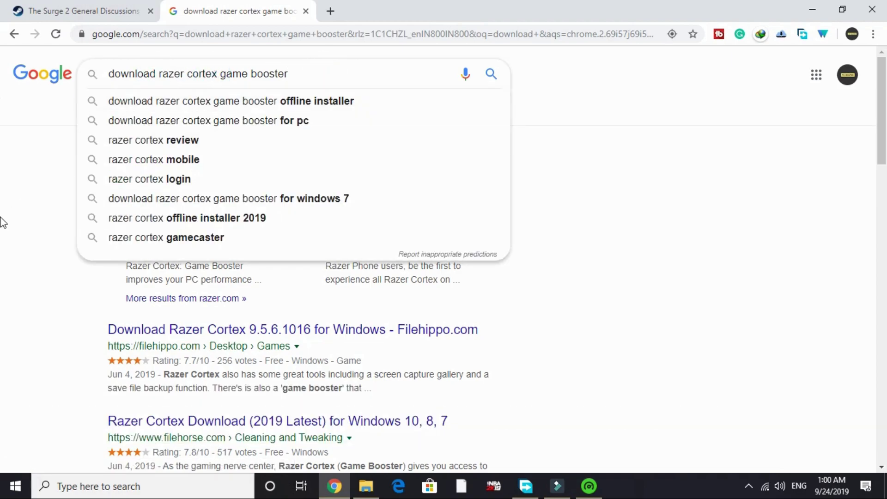
left_click(18, 216)
left_click(224, 166)
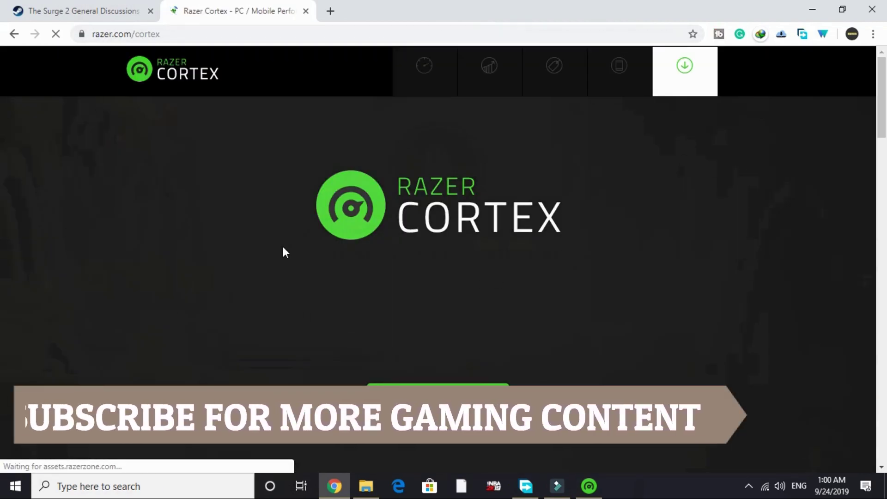
Step: Start the Razer Cortex download, then minimise Chrome
scroll(559, 305, "down", 2)
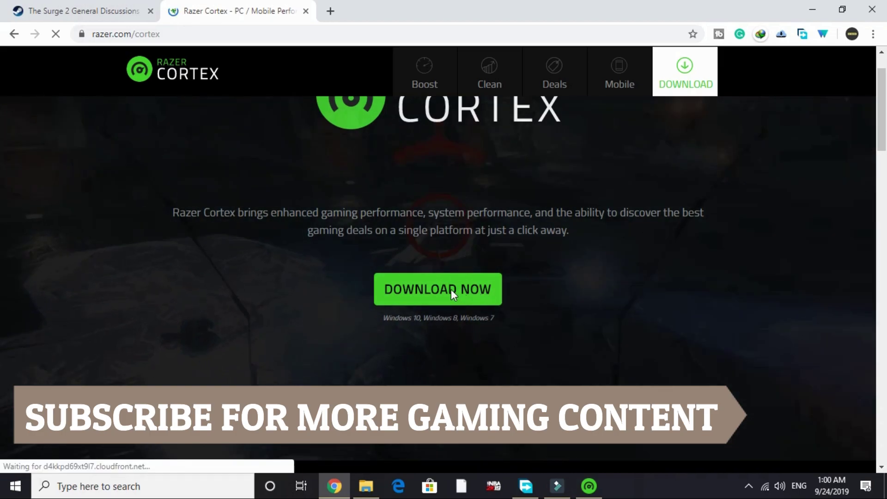
left_click(456, 287)
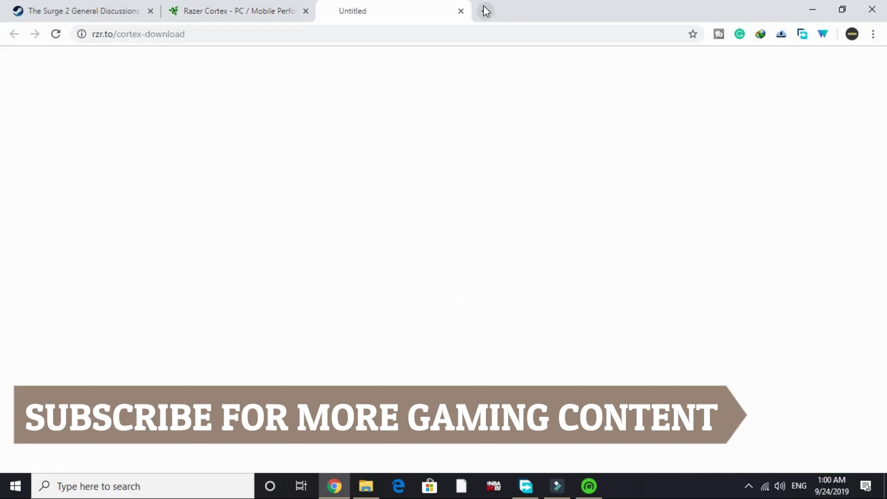
left_click(813, 9)
Step: In Razer Cortex's Boost page, review the Specials, Processes and Services lists
left_click(599, 483)
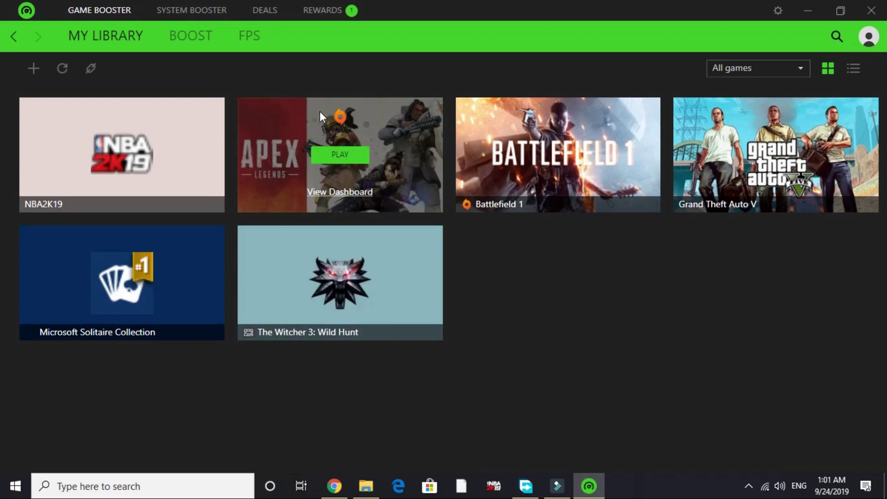
left_click(181, 39)
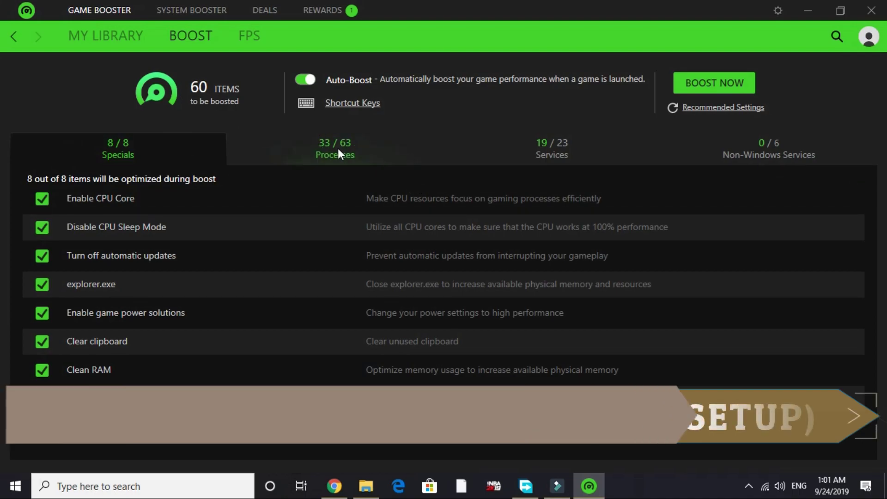
left_click(337, 148)
left_click(569, 158)
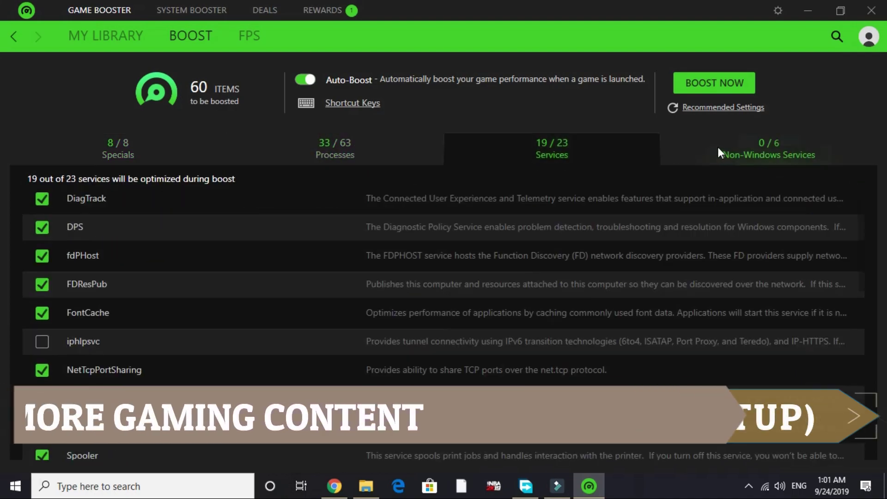
left_click(340, 159)
left_click(123, 156)
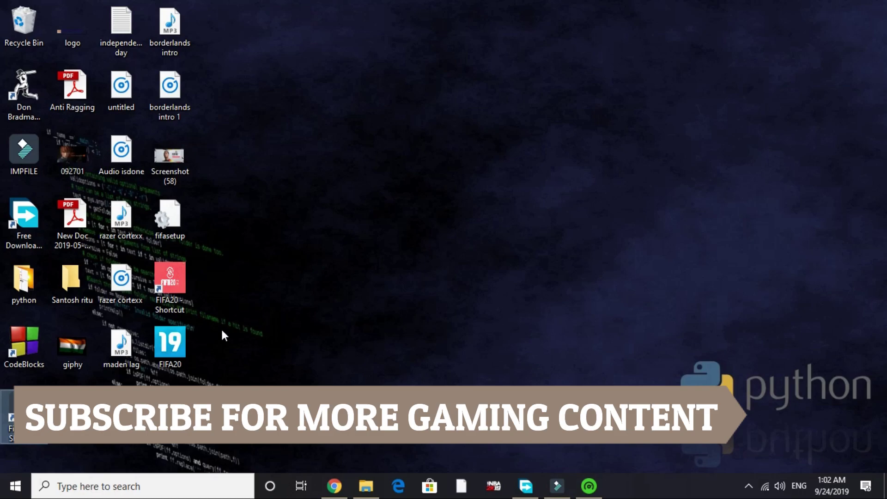
Step: Find the Services app through Windows search, open it and scroll to the Xbox services
left_click(157, 493)
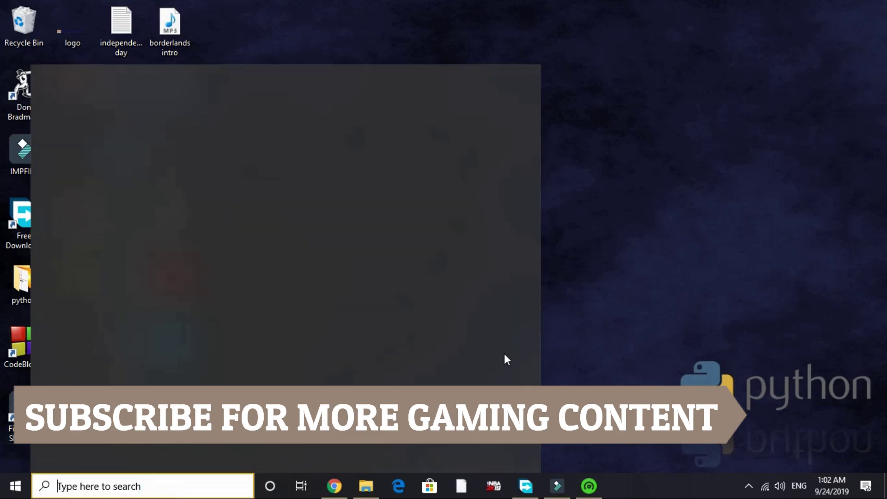
type("ser")
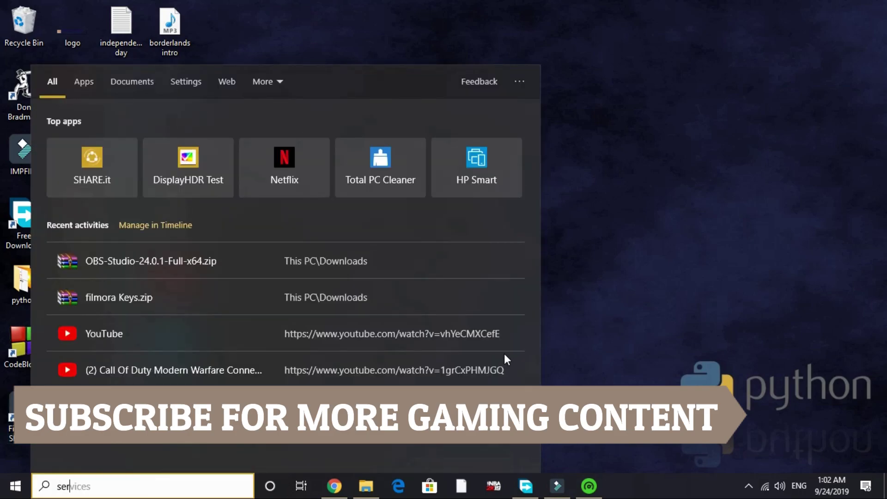
type("vicees")
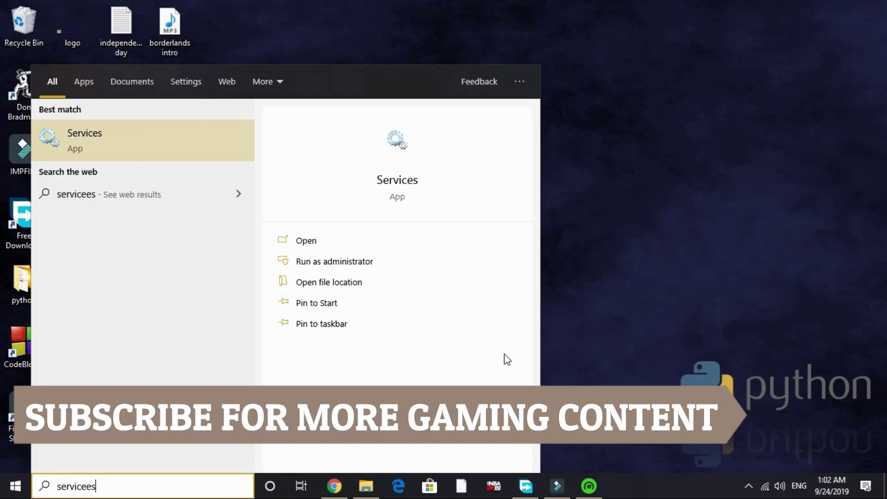
key("BackSpace")
key("BackSpace")
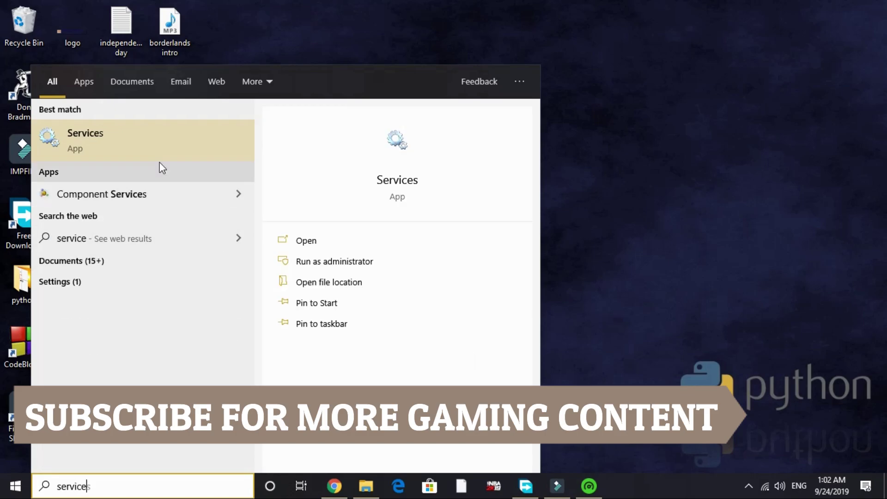
left_click(114, 150)
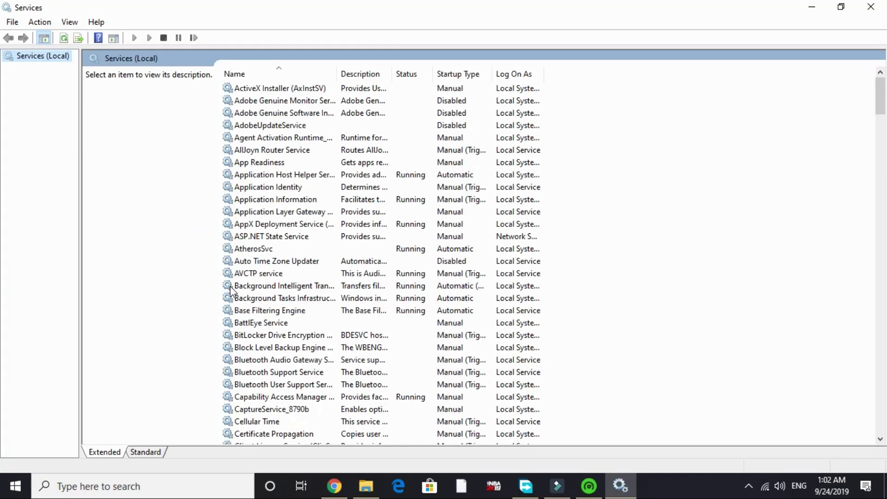
scroll(233, 292, "down", 20)
scroll(231, 291, "down", 20)
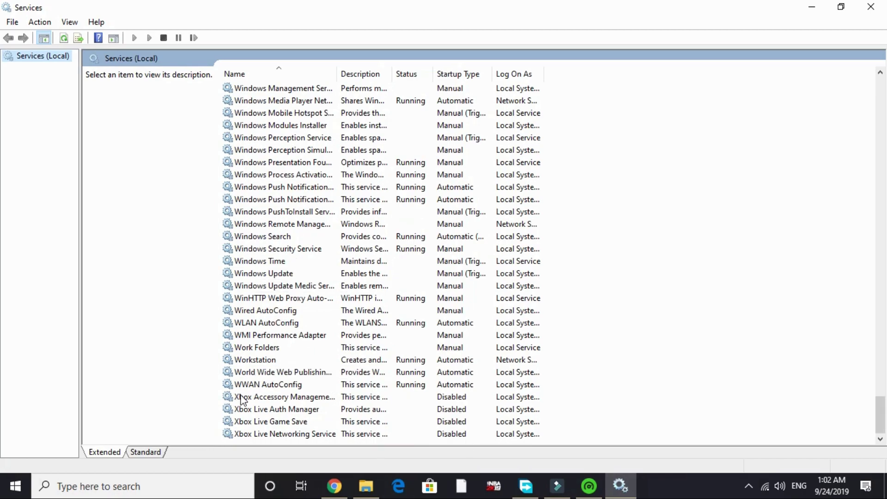
Step: Set Xbox Accessory Management and Xbox Live Auth Manager startup type to Disabled
double_click(322, 400)
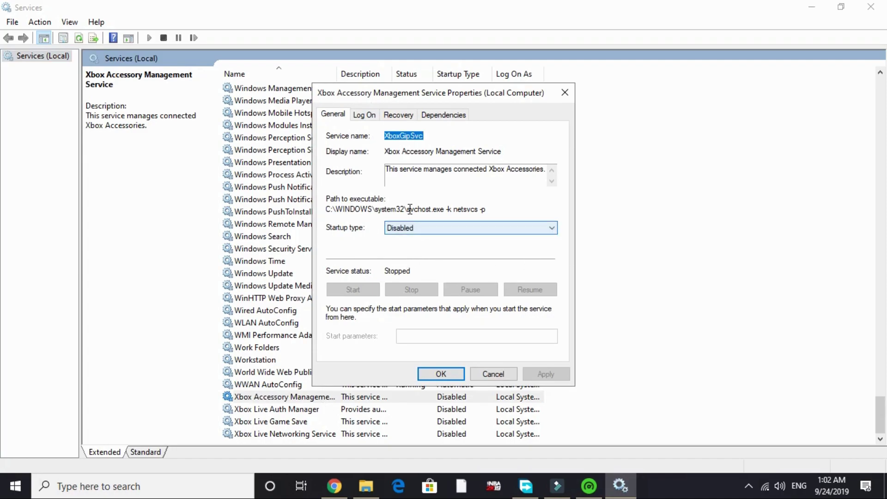
left_click(409, 231)
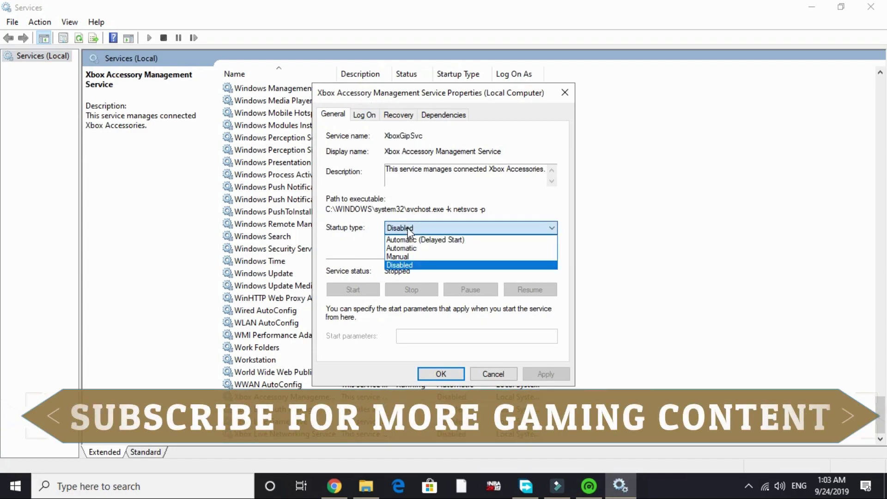
left_click(411, 266)
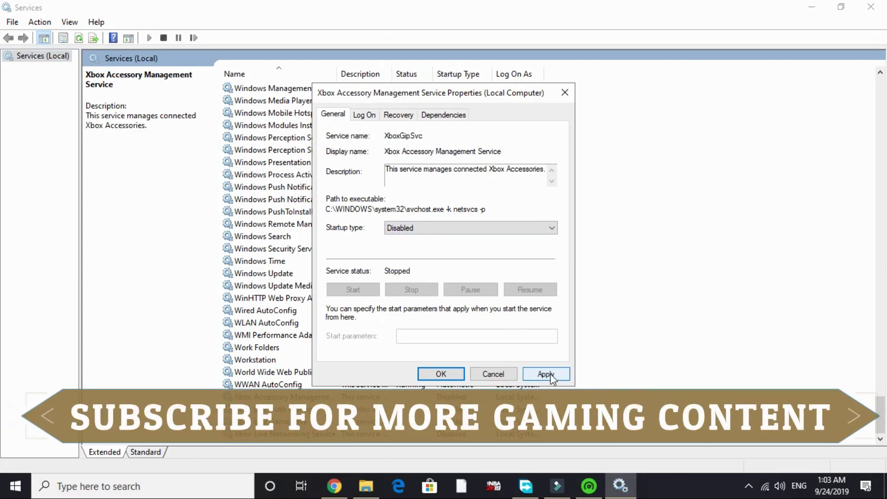
left_click(530, 375)
left_click(441, 373)
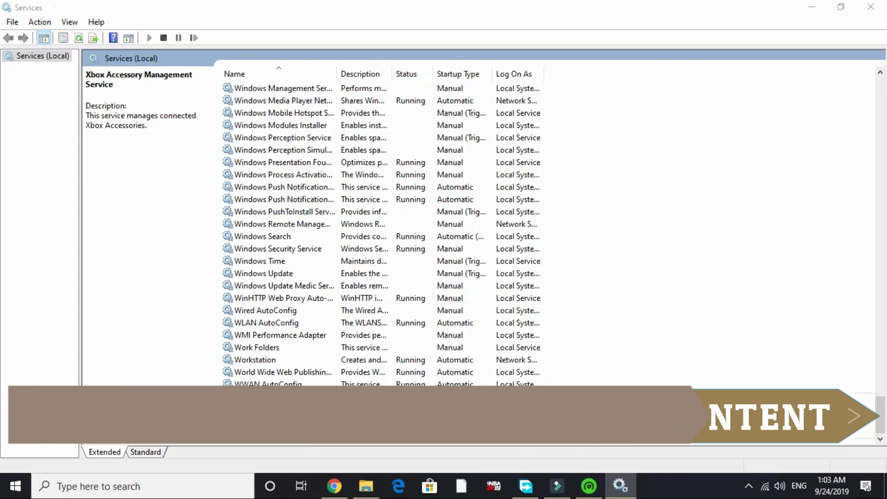
double_click(508, 409)
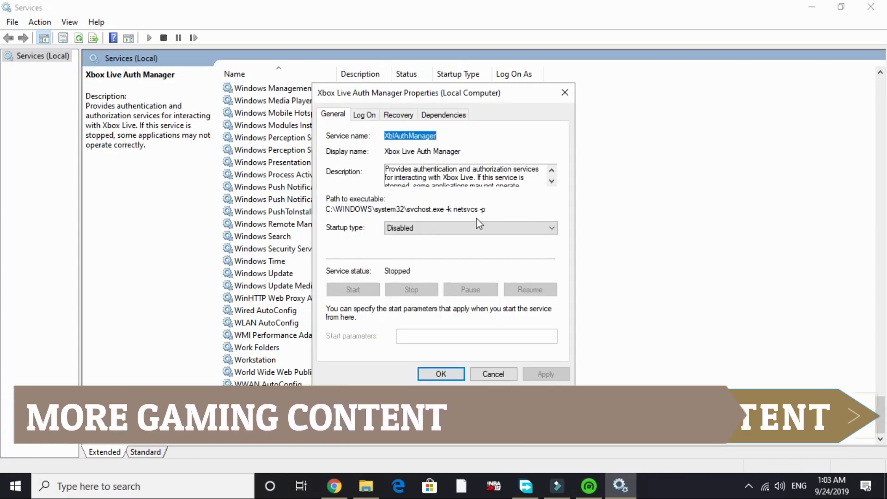
left_click(434, 228)
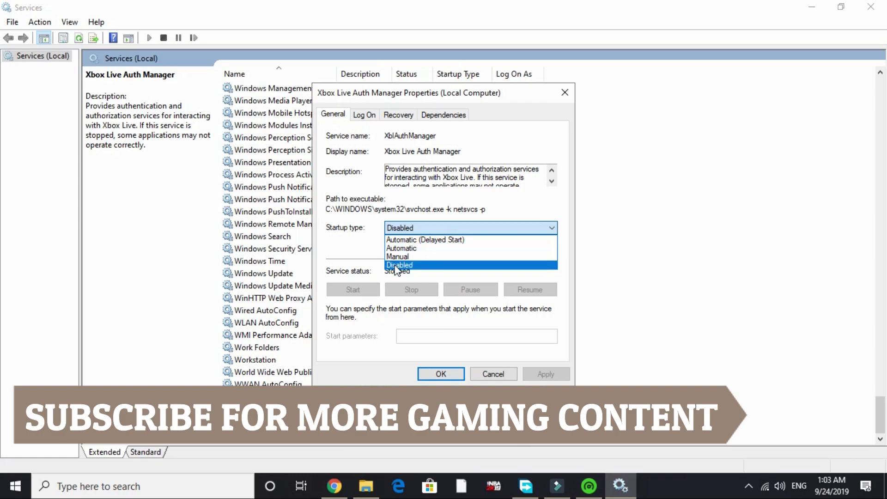
left_click(409, 266)
left_click(544, 374)
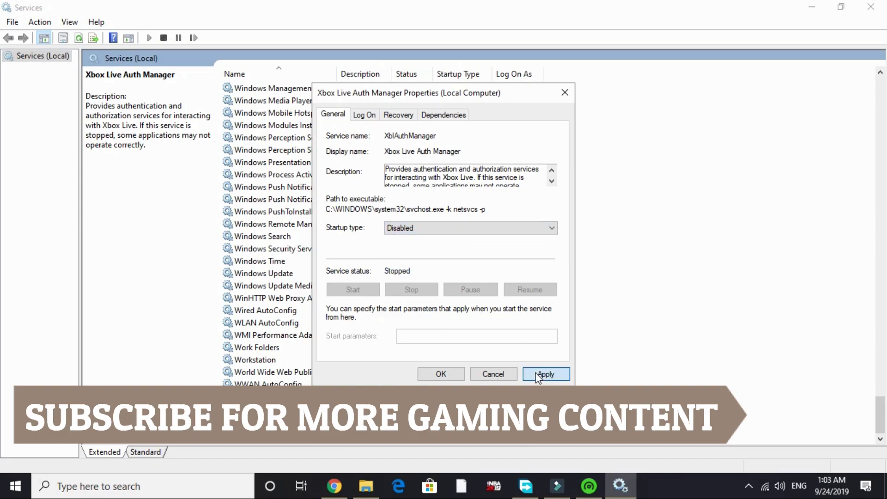
left_click(441, 373)
Step: Check that Xbox Live Game Save and Xbox Live Networking are already Disabled
double_click(508, 422)
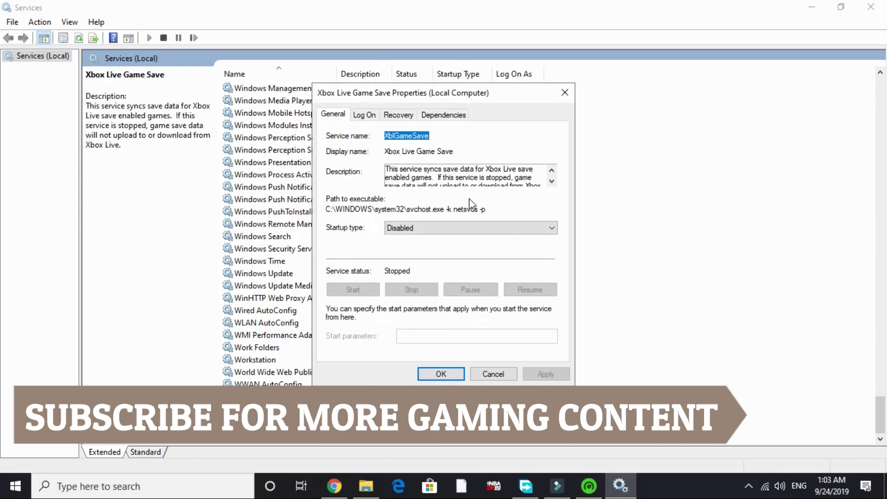
left_click(460, 373)
double_click(508, 434)
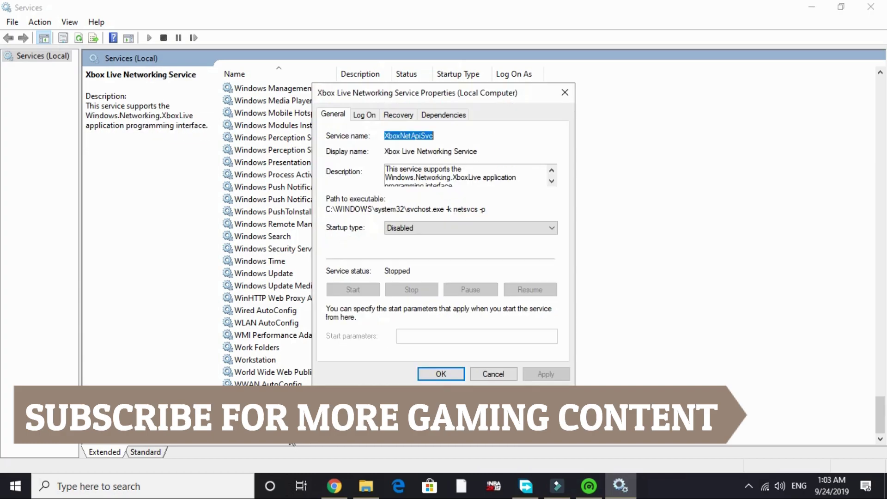
left_click(442, 373)
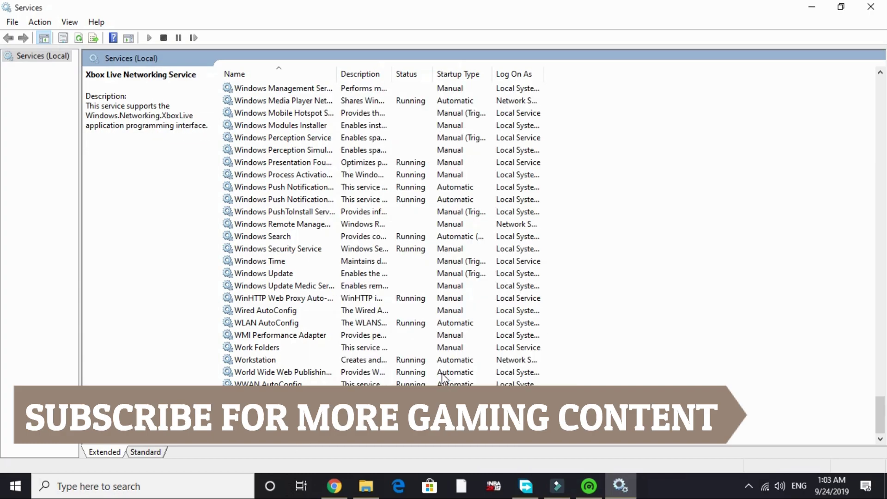
Step: Set the Fax service's startup type to Disabled, apply it, and close Services
scroll(442, 373, "up", 20)
key("f")
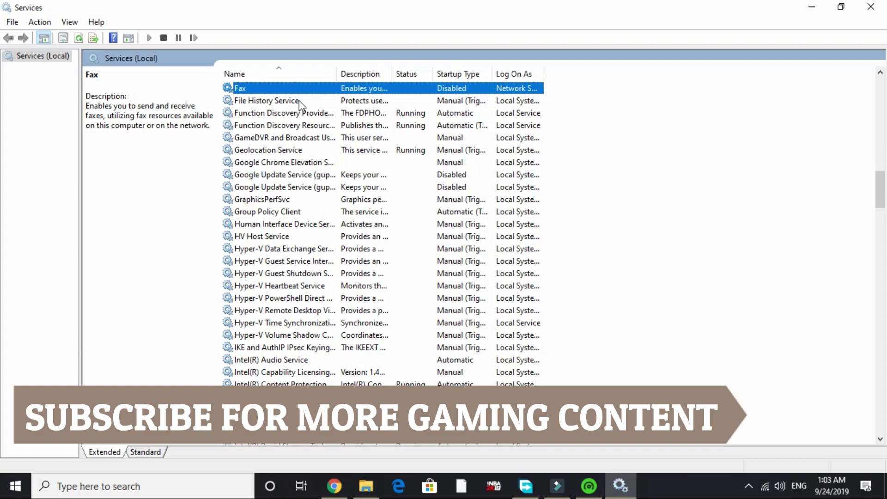
double_click(277, 86)
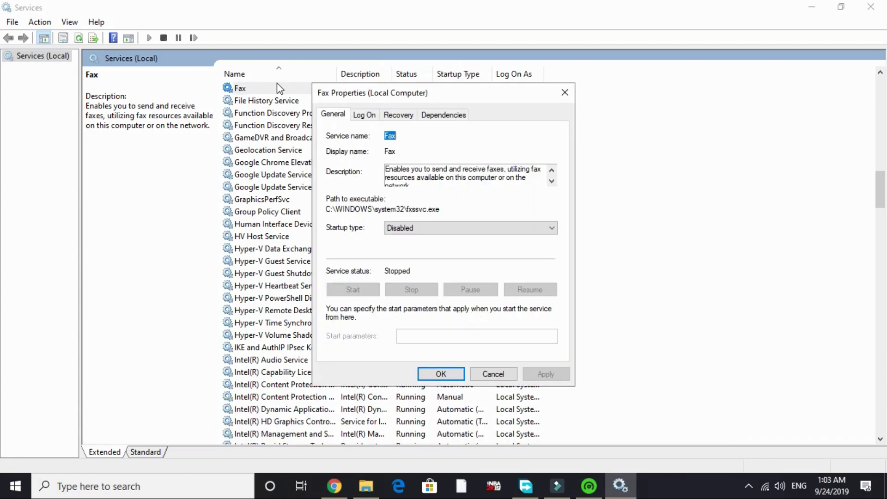
left_click(396, 231)
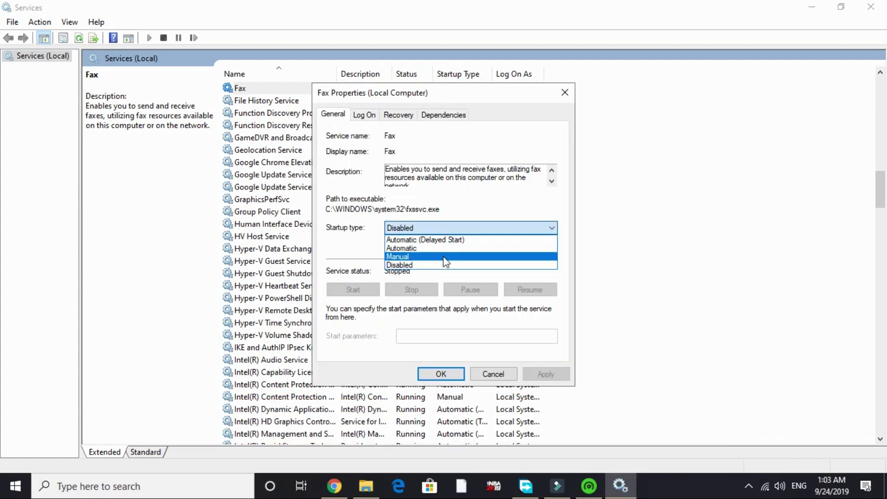
left_click(401, 266)
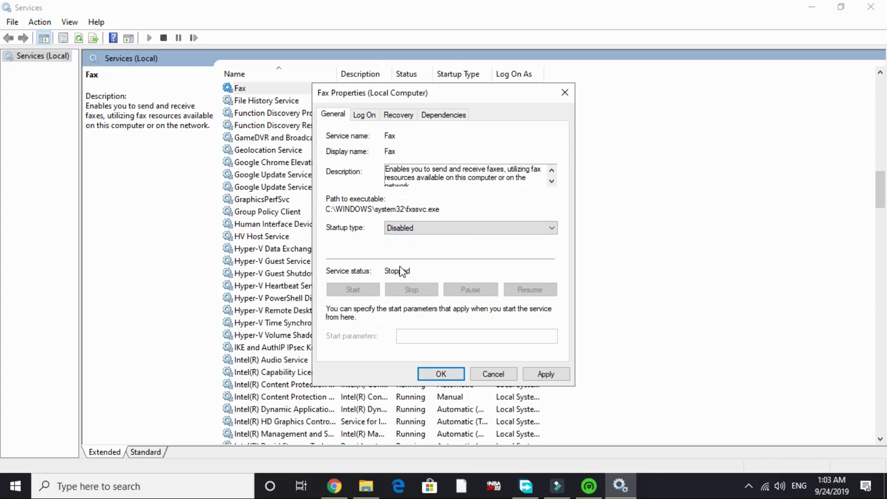
left_click(543, 373)
left_click(441, 374)
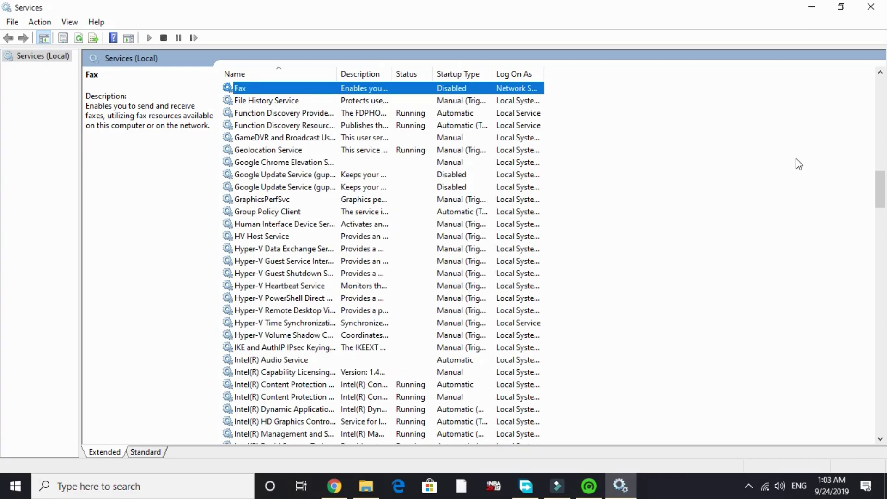
left_click(870, 6)
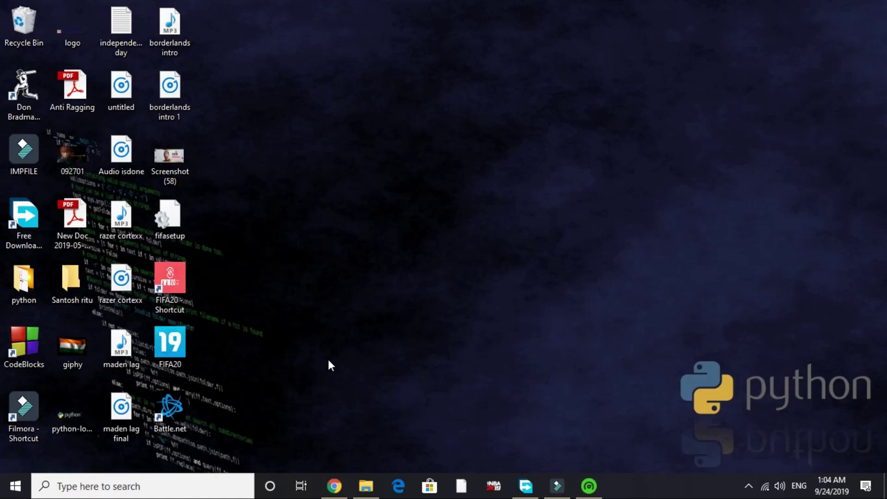
Step: Launch System Configuration by entering a command in the Run dialog
left_click(177, 491)
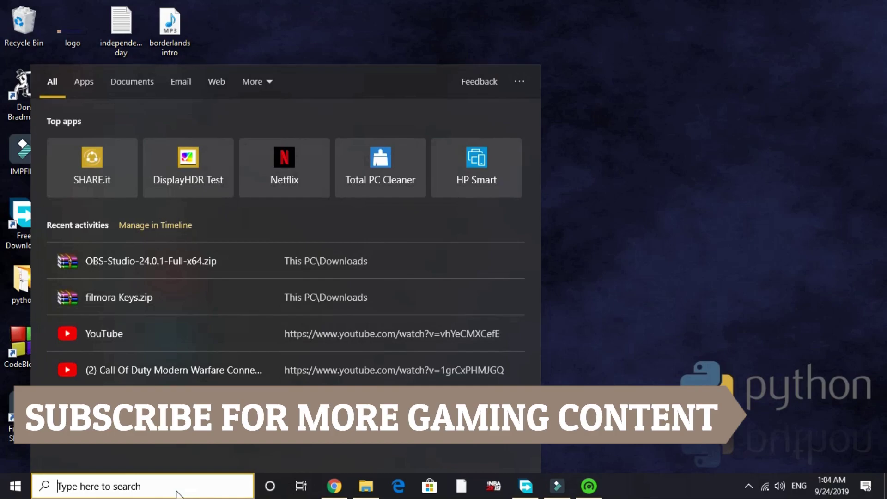
type("run")
key("Return")
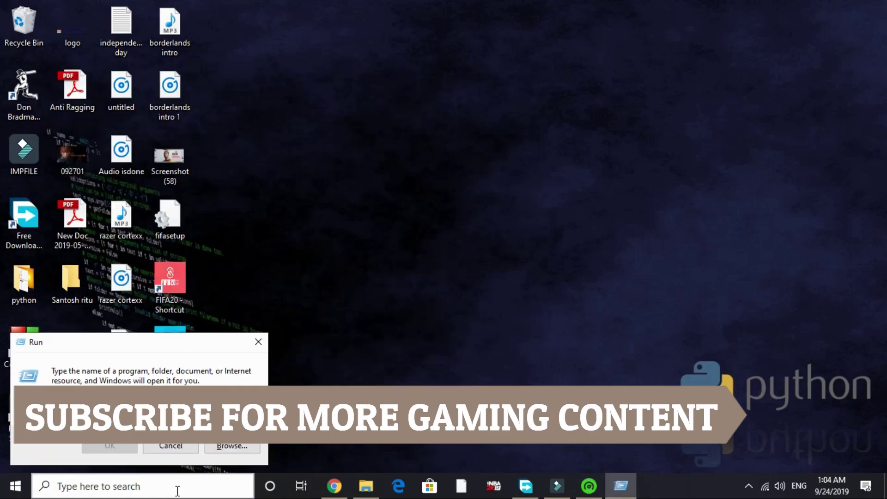
type("ms-gamingoverlay")
key("Return")
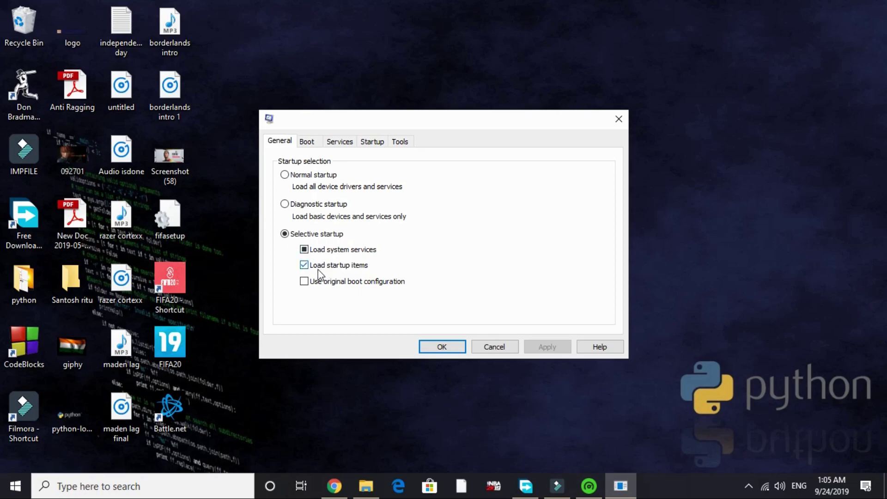
Step: On the Boot tab, toggle No GUI boot and set the timeout to 3 seconds
left_click(307, 142)
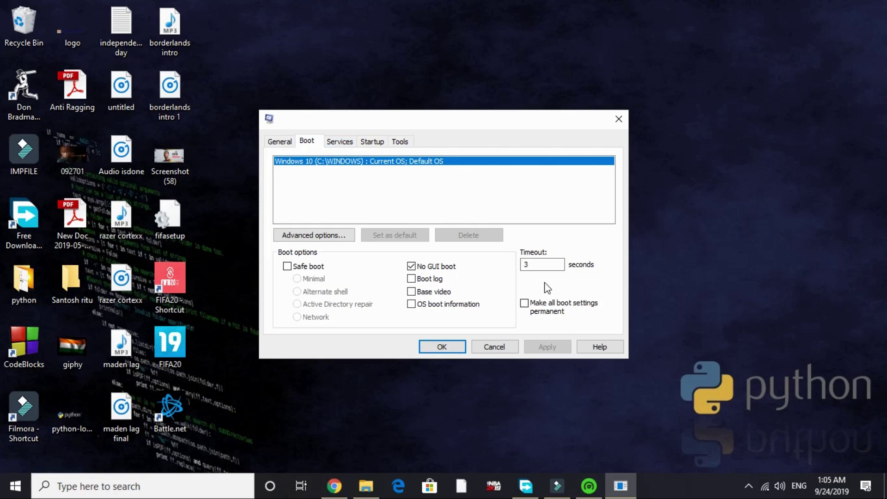
left_click(411, 268)
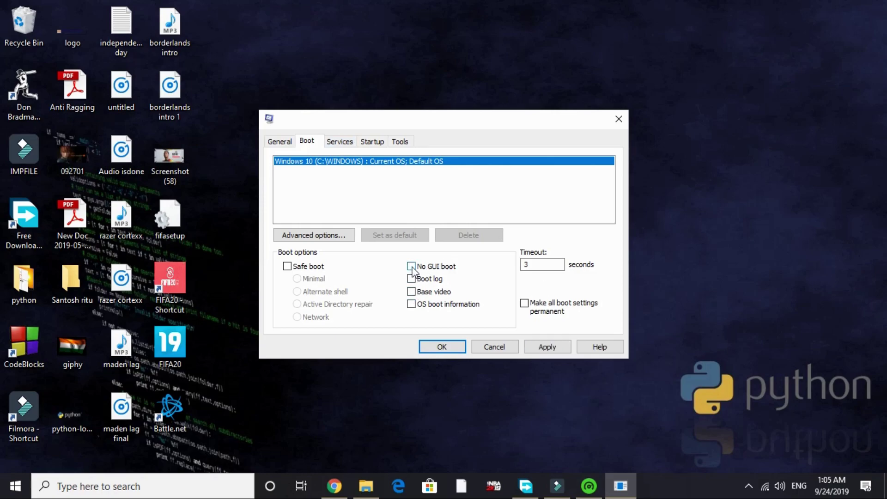
left_click(529, 264)
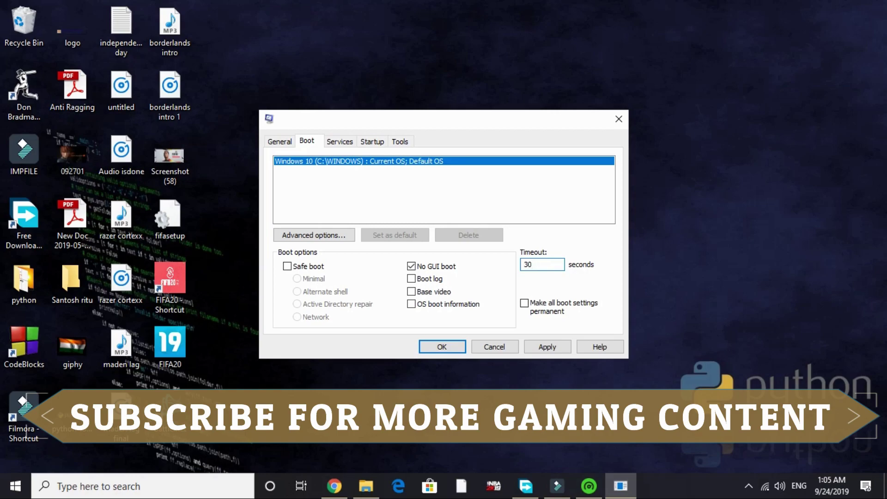
key("BackSpace")
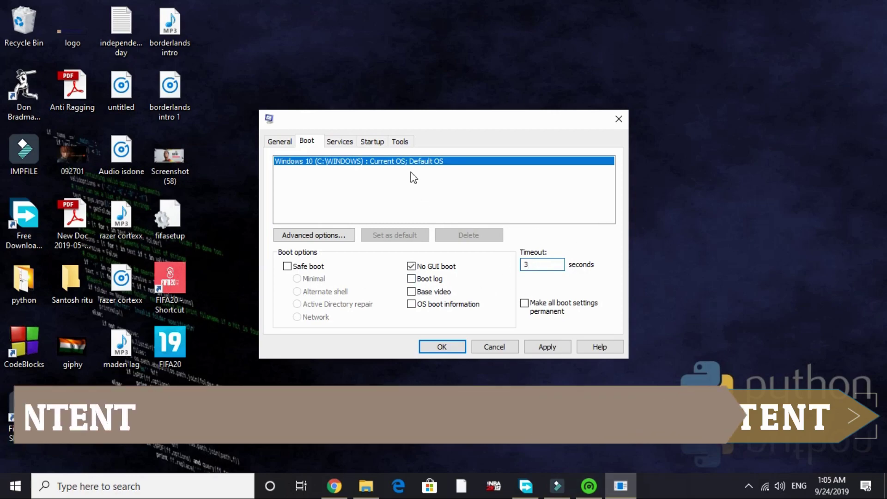
Step: Hide all Microsoft services and toggle the three Adobe and two Google Update services
left_click(340, 142)
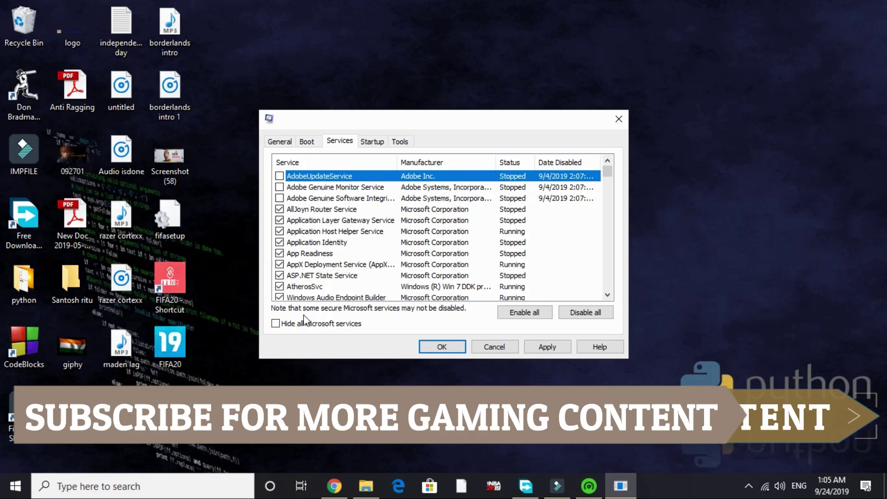
left_click(276, 323)
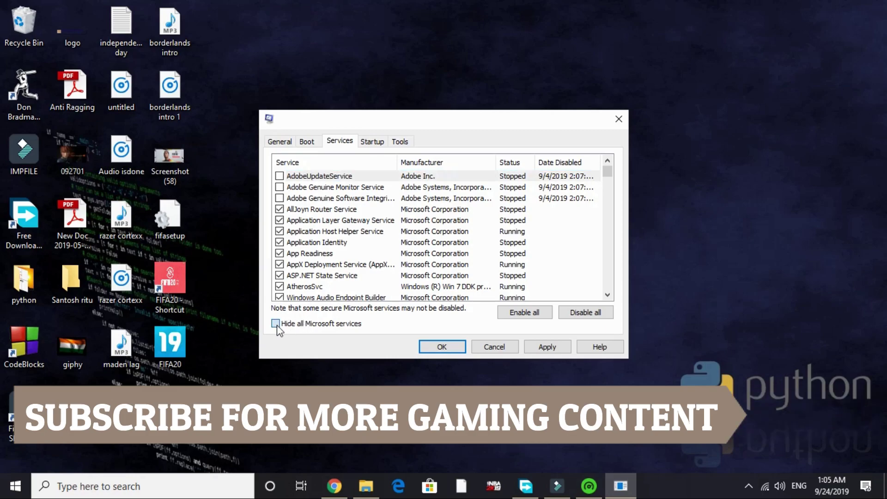
left_click(280, 198)
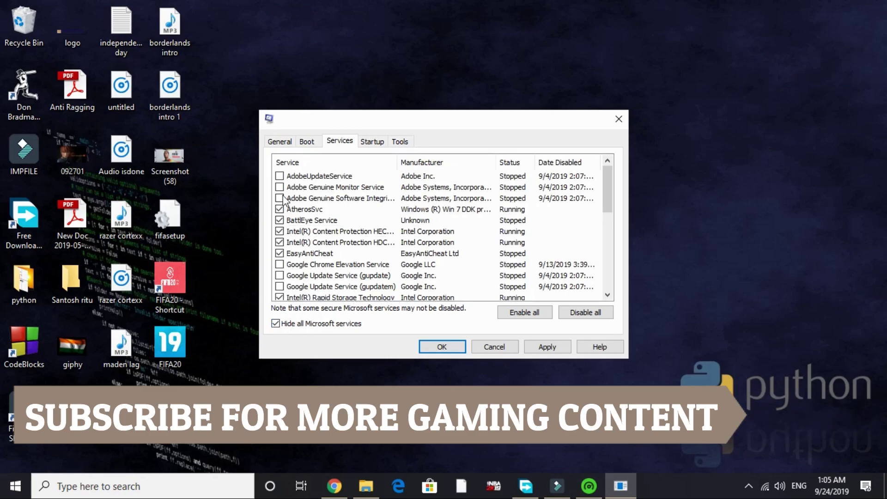
left_click(279, 187)
left_click(279, 176)
left_click(280, 287)
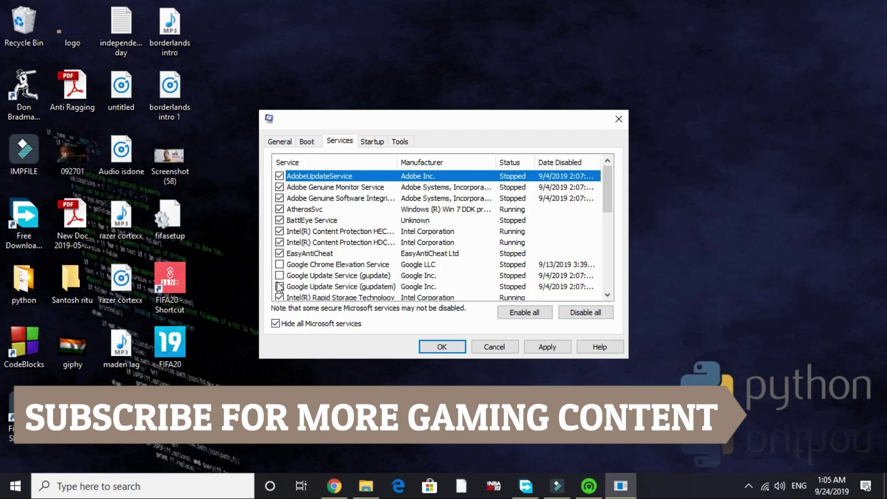
left_click(279, 275)
scroll(378, 249, "down", 2)
scroll(379, 249, "up", 2)
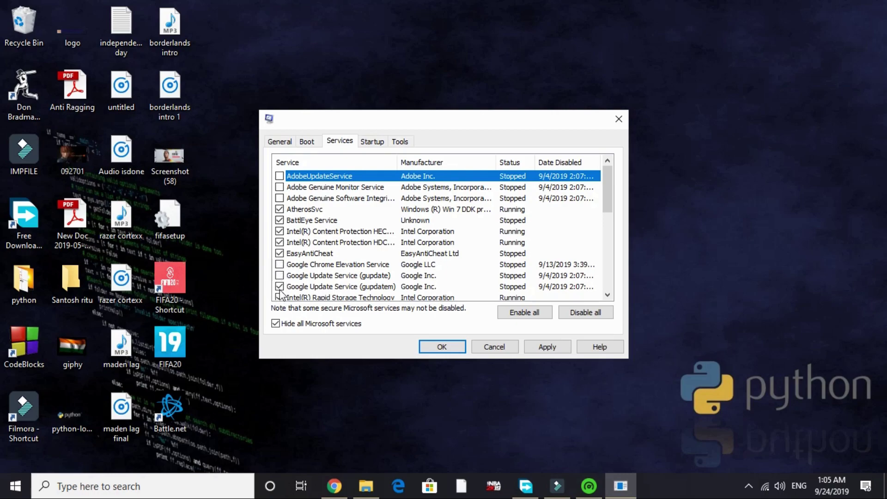
scroll(281, 294, "down", 8)
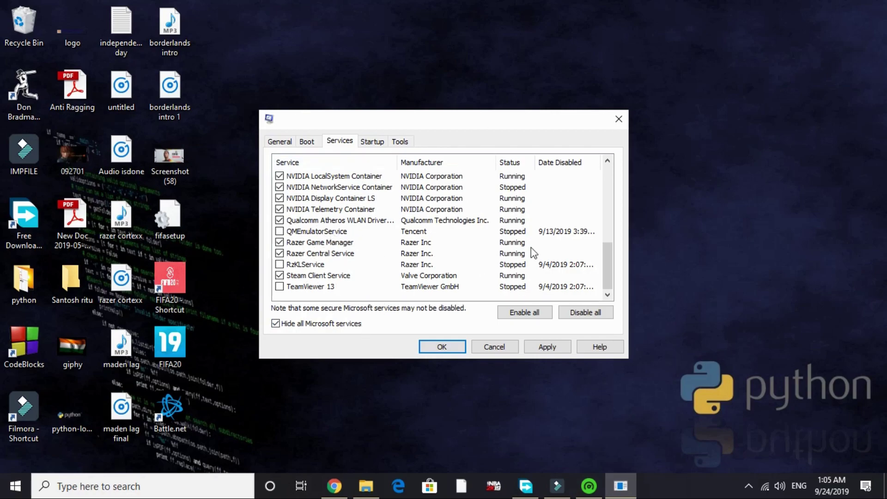
Step: Review the startup apps in Task Manager from the Startup tab, then close it
left_click(377, 142)
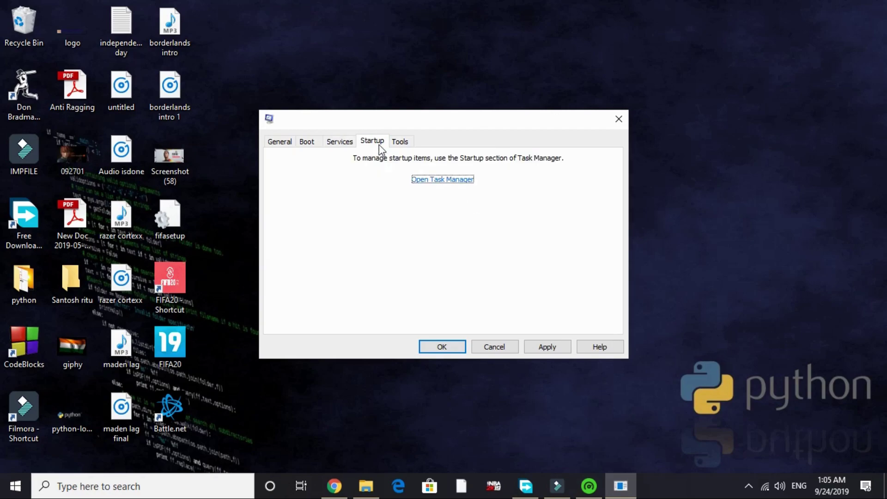
left_click(418, 180)
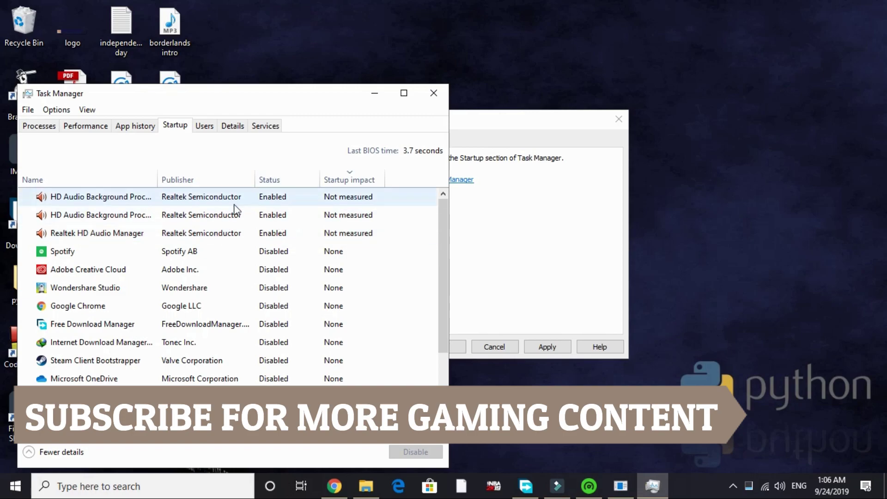
scroll(221, 294, "down", 2)
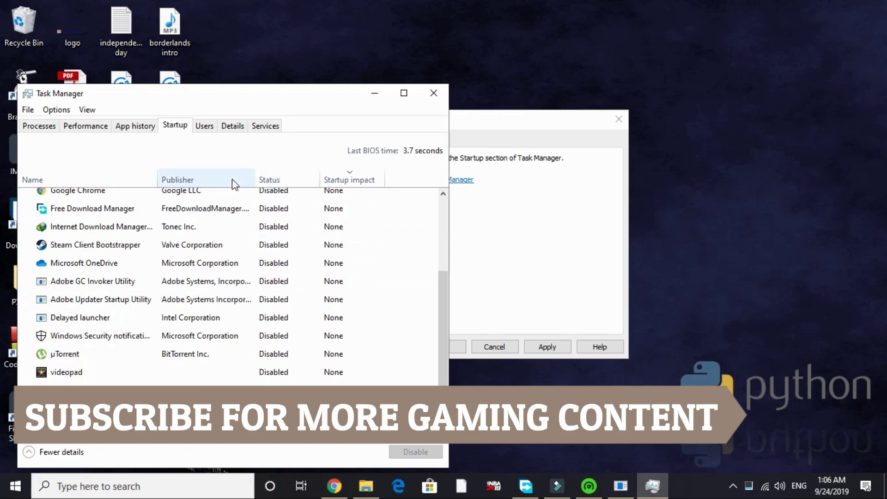
scroll(309, 320, "up", 2)
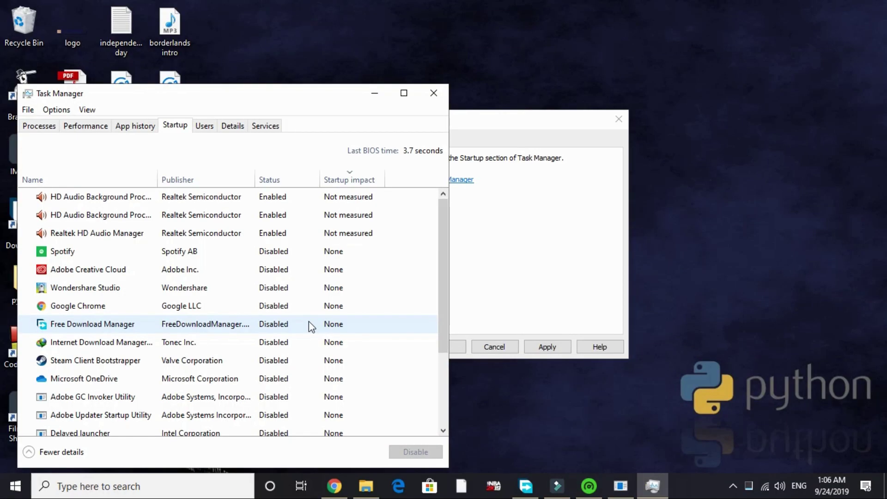
left_click(434, 93)
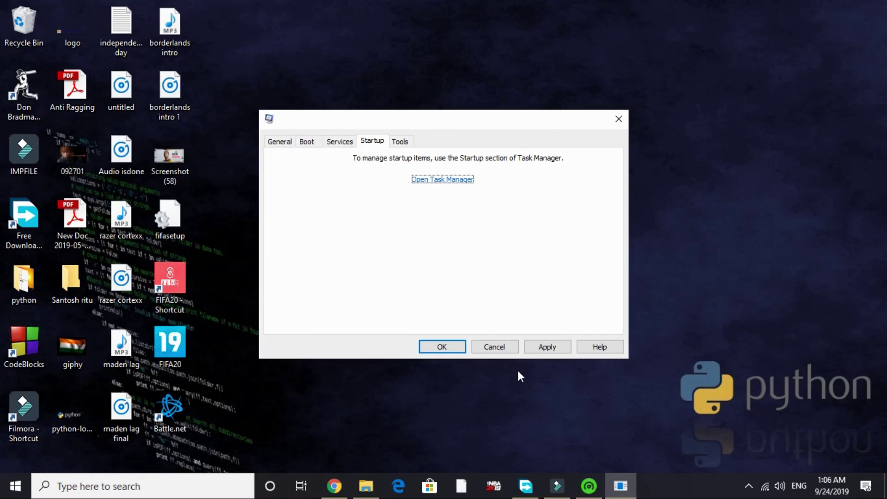
Step: Apply the System Configuration changes and exit without restarting
left_click(547, 346)
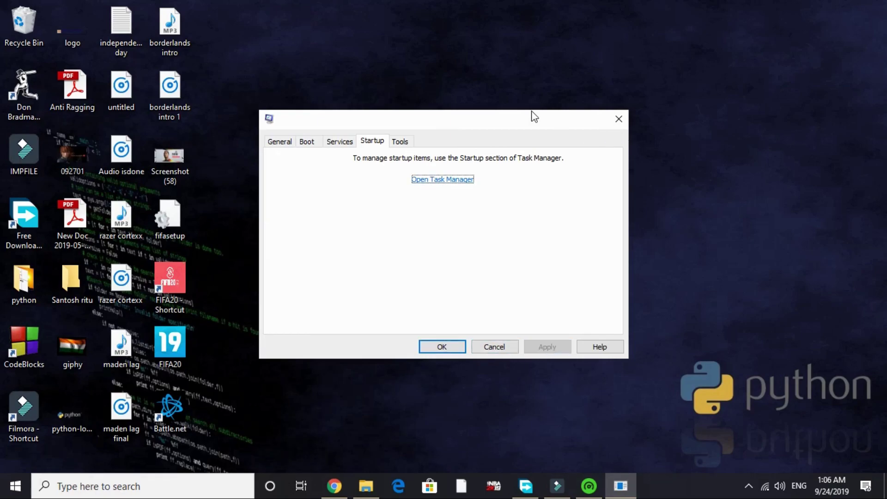
left_click(440, 346)
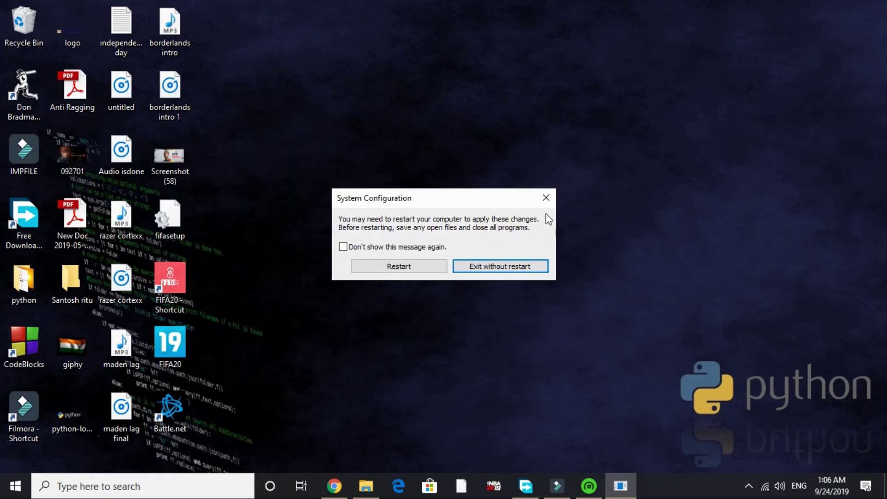
left_click(508, 273)
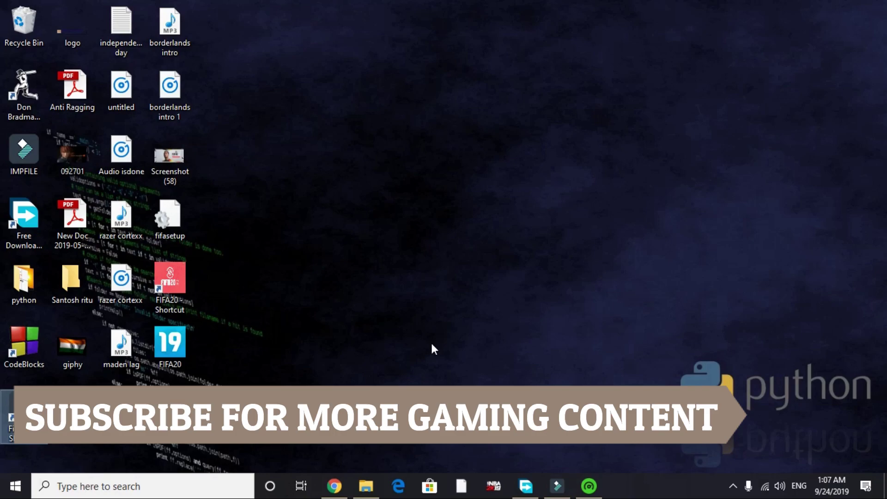
Step: Open Advanced system settings from This PC in File Explorer
left_click(366, 486)
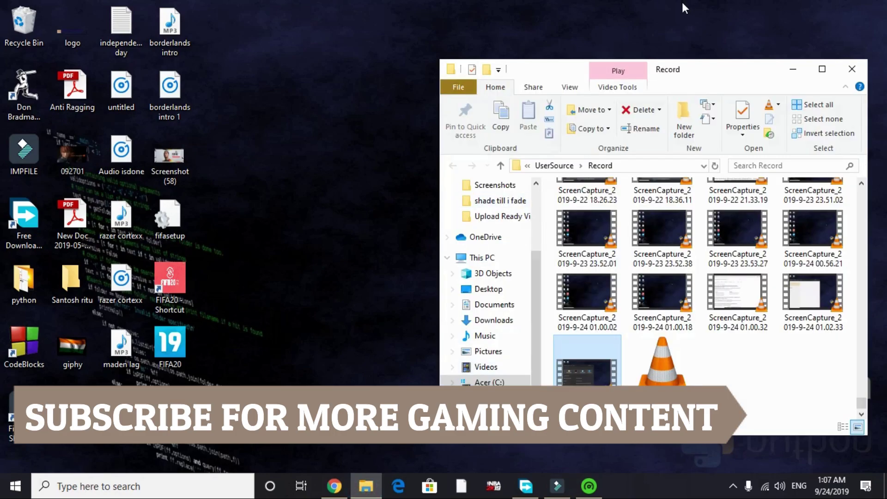
double_click(679, 76)
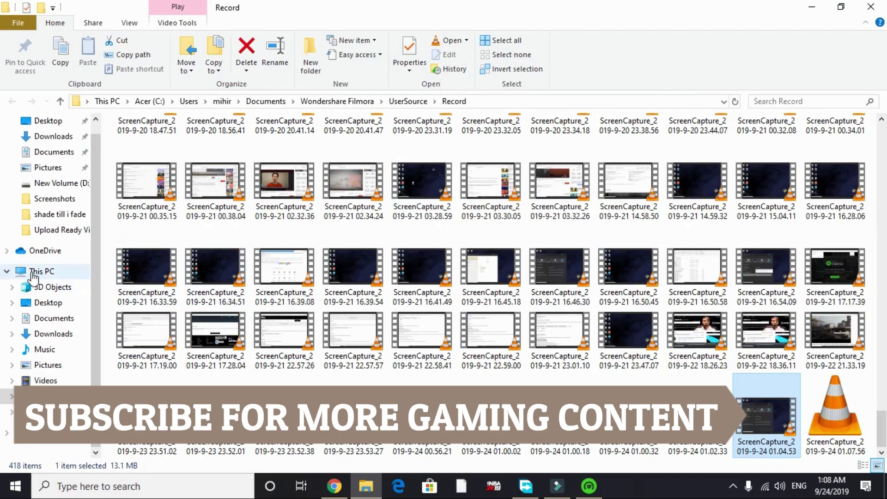
left_click(33, 276)
right_click(32, 276)
key("Escape")
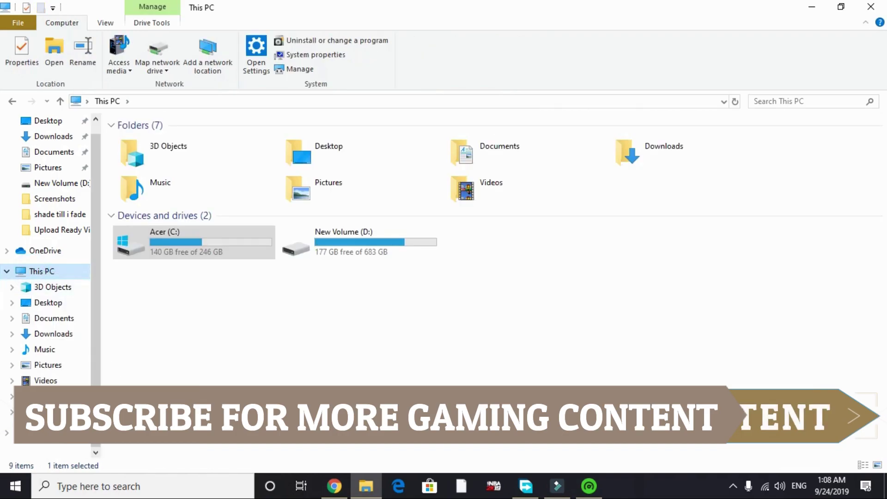
right_click(41, 274)
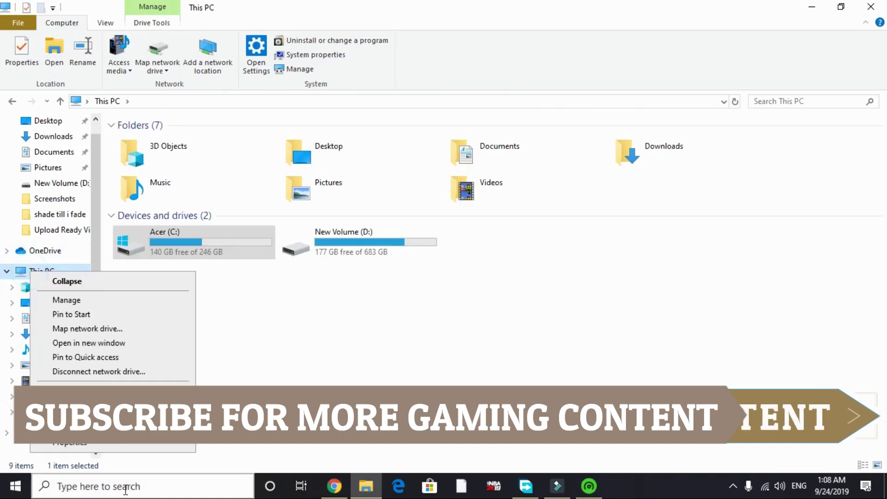
left_click(97, 452)
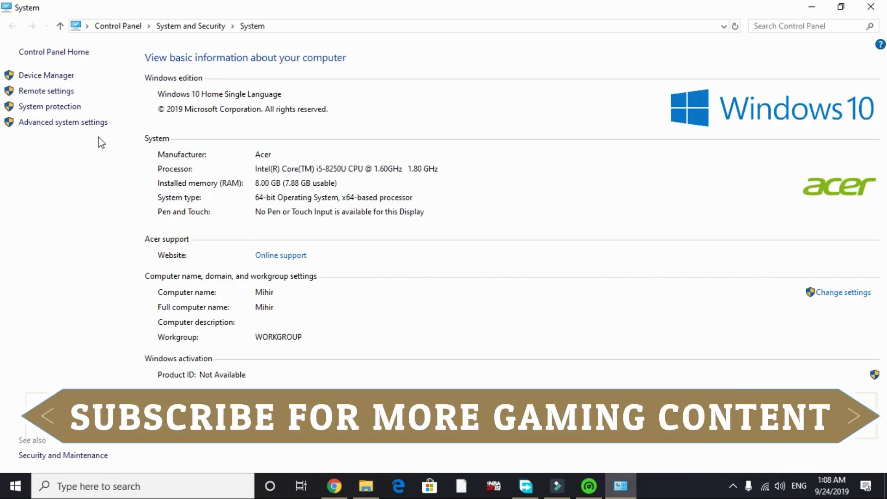
left_click(85, 123)
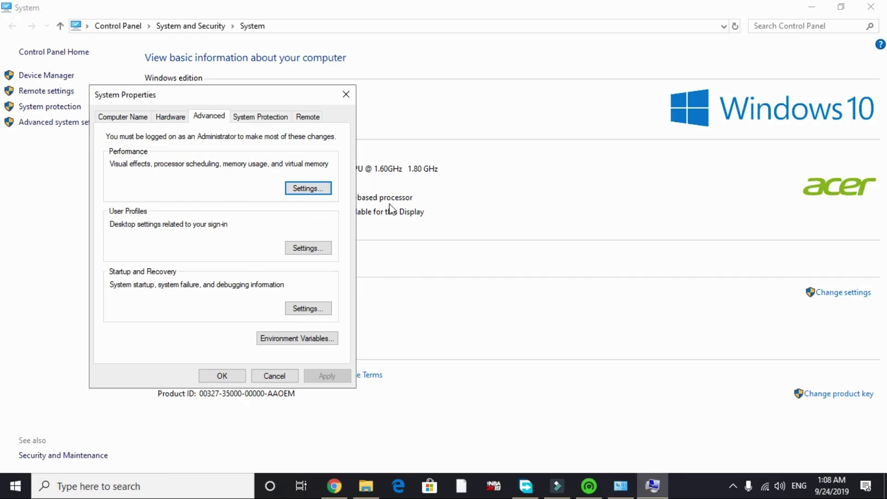
Step: Set visual effects to best performance, keeping thumbnails and smooth screen-font edges, and apply
left_click(307, 189)
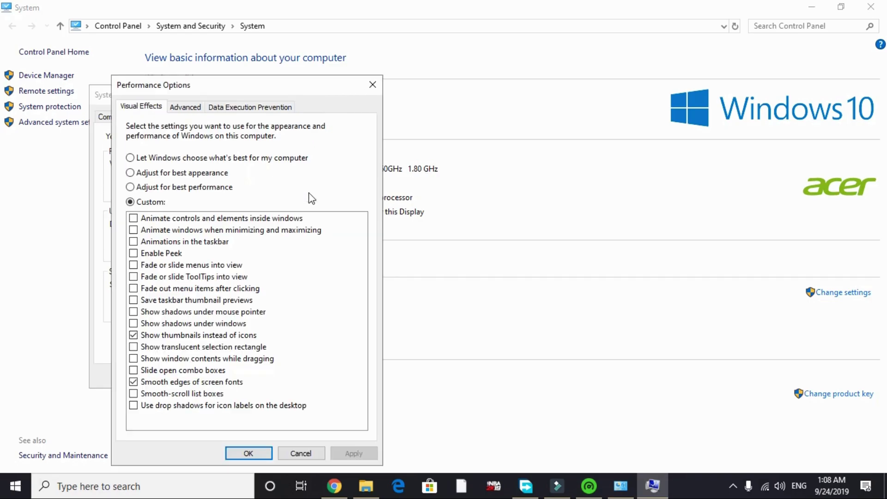
left_click(139, 160)
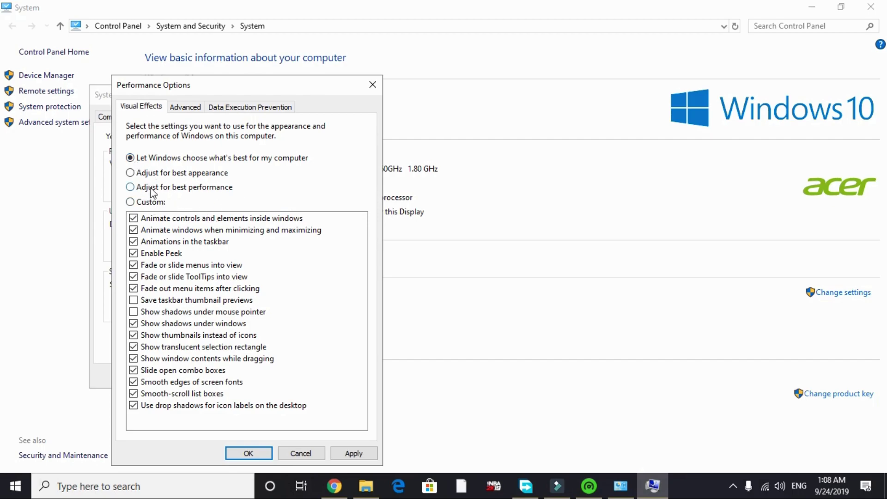
left_click(131, 187)
left_click(134, 383)
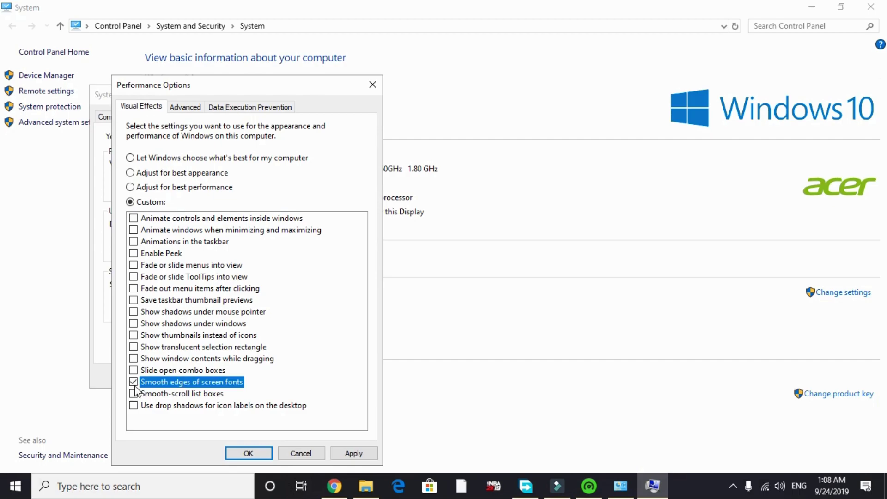
left_click(133, 337)
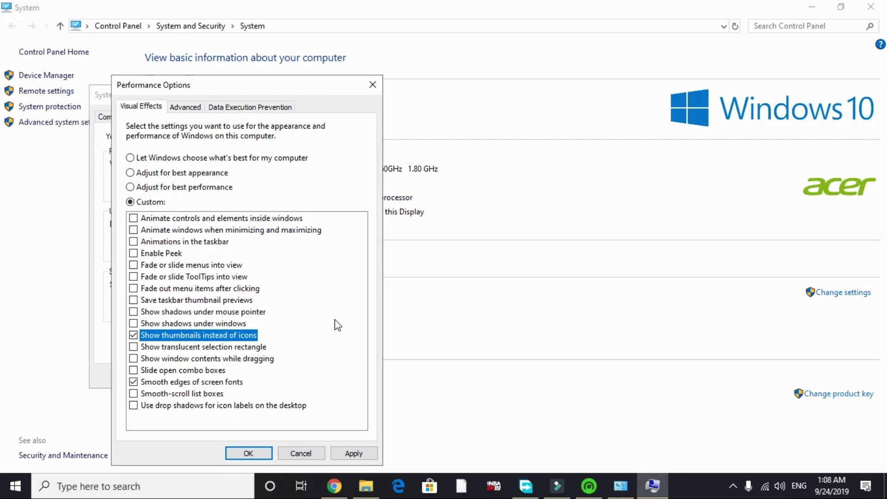
left_click(360, 454)
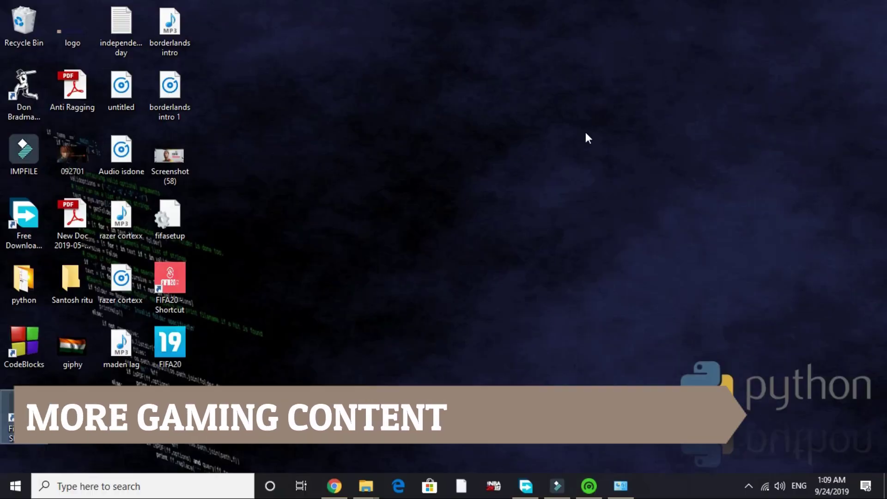
left_click(159, 486)
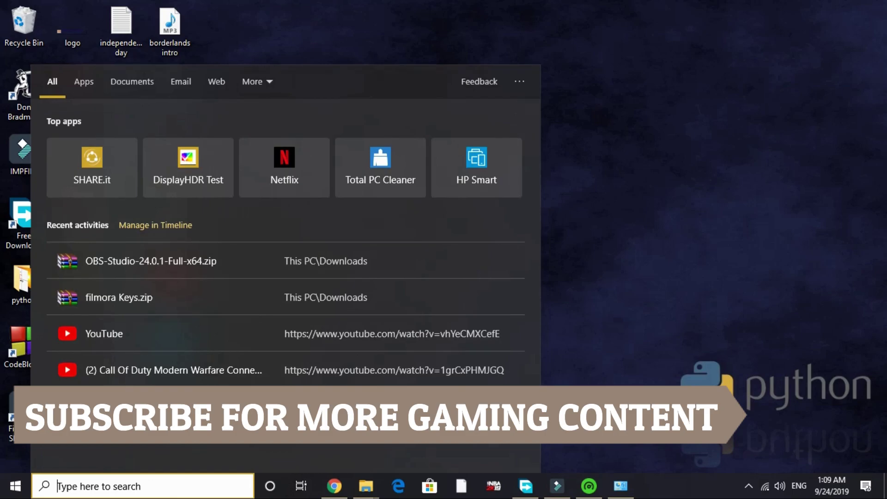
type("run")
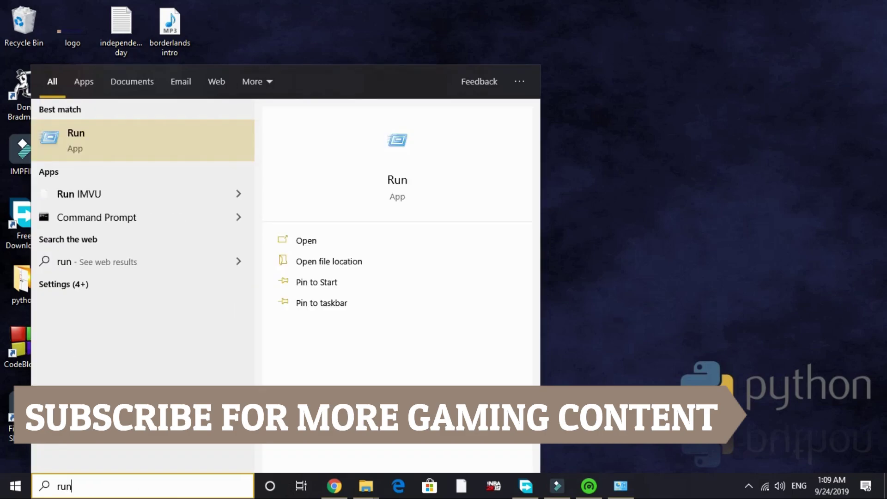
key("Return")
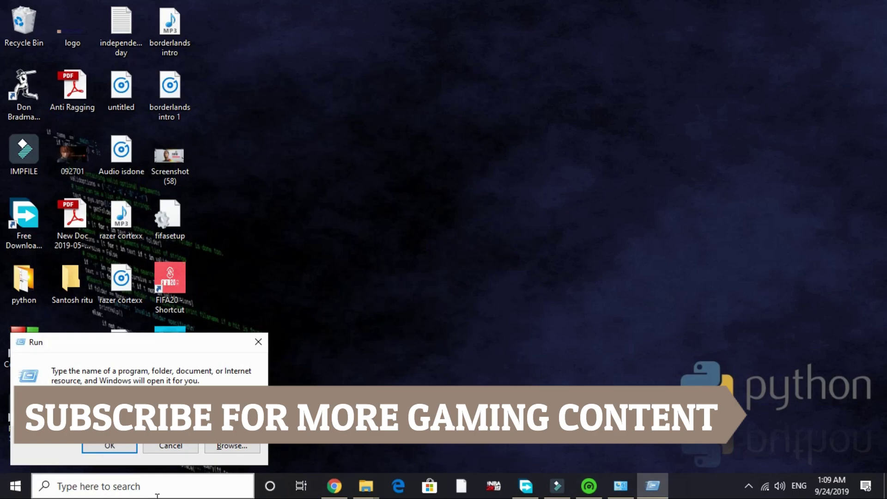
key("Return")
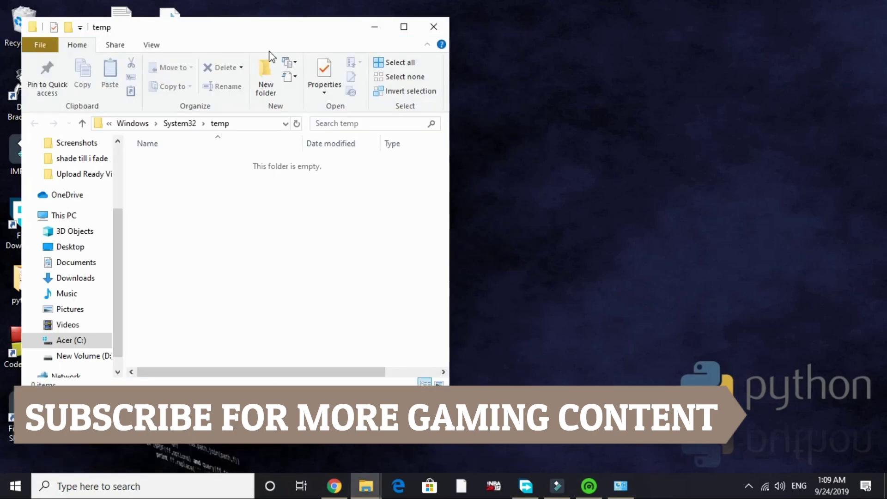
left_click(404, 26)
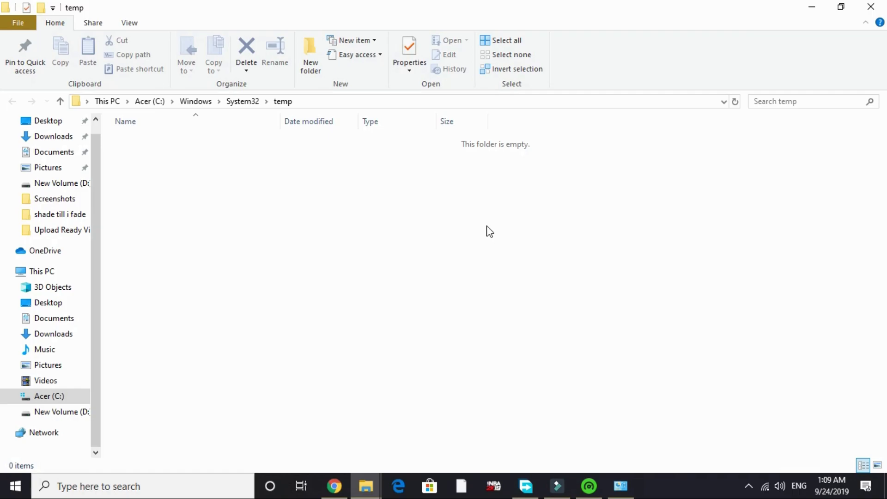
Step: Close the old folder window and open the user's %temp% folder through Run
left_click(870, 6)
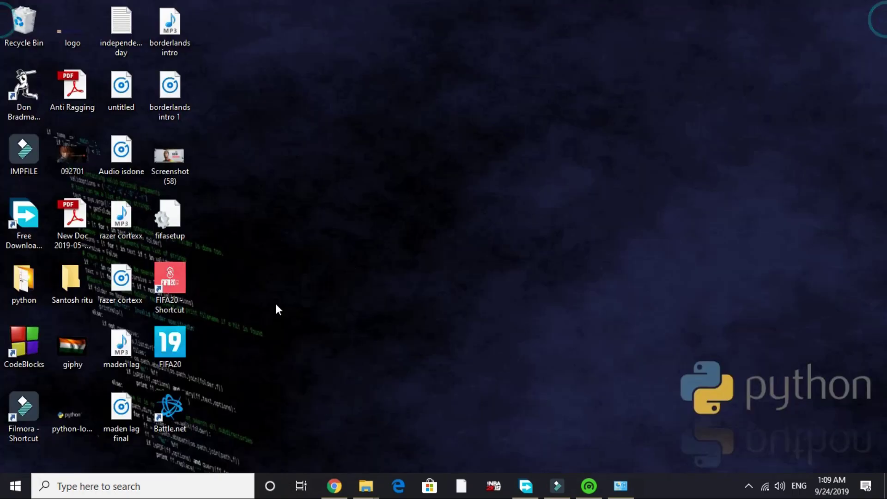
left_click(187, 492)
type("run")
key("Return")
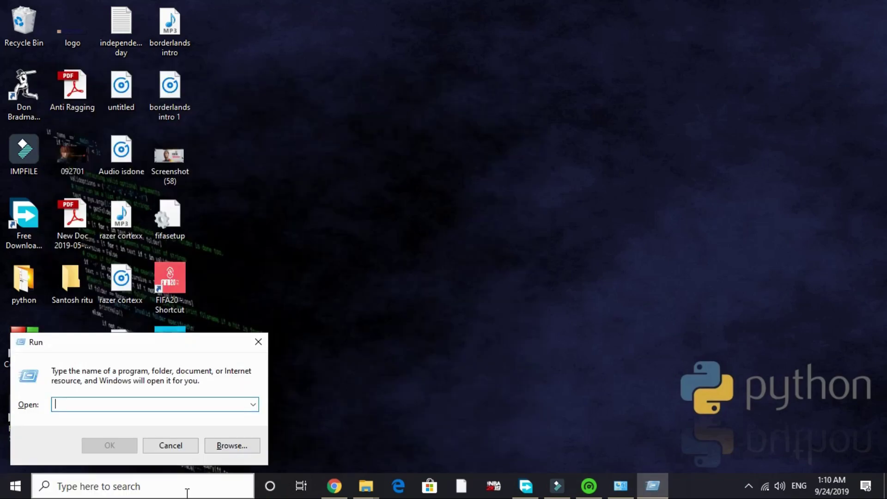
type("%temp%")
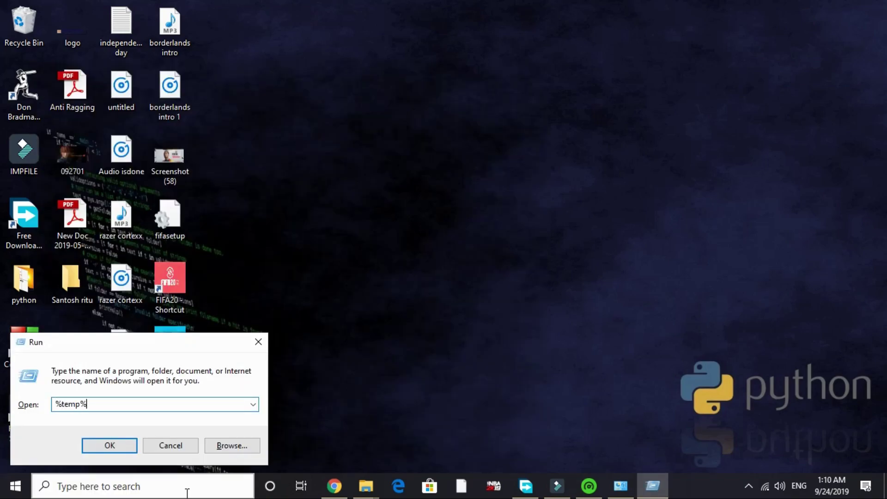
key("Return")
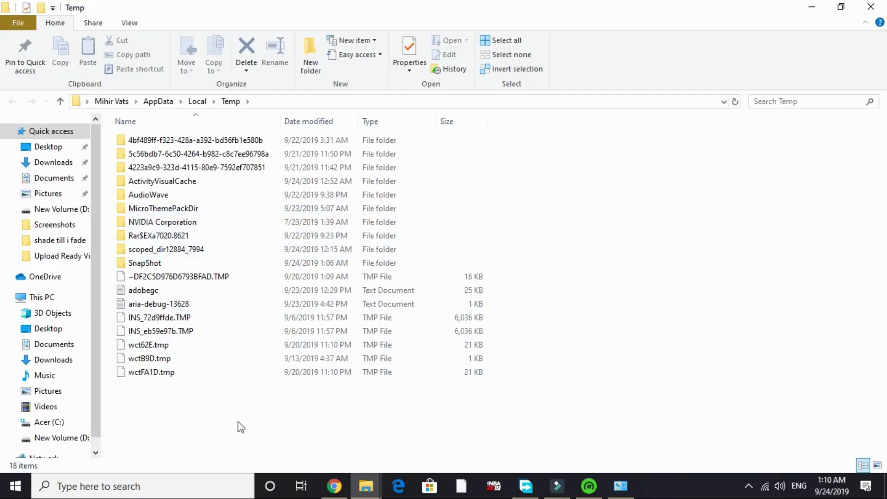
Step: Select everything in Temp and permanently delete it
key("ctrl+a")
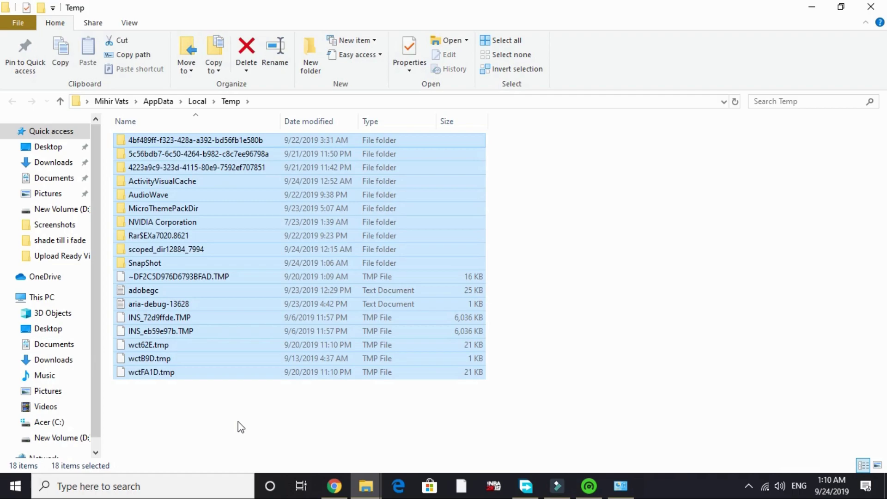
key("shift+Delete")
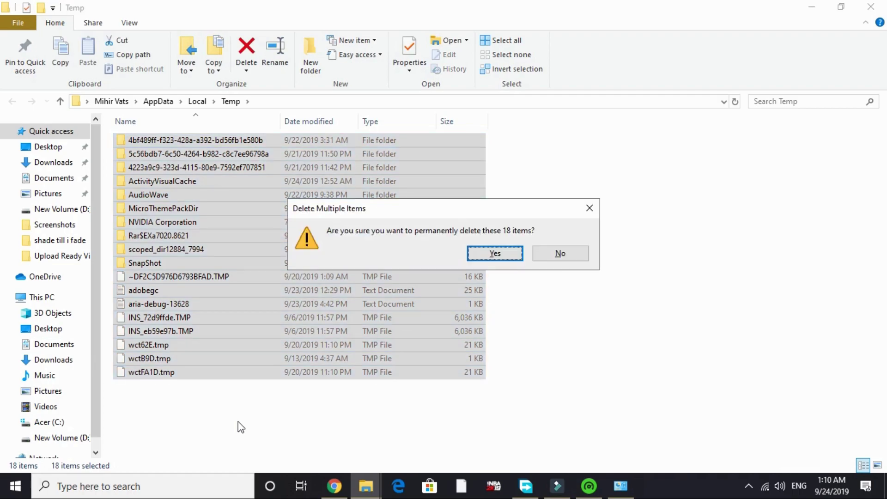
key("Return")
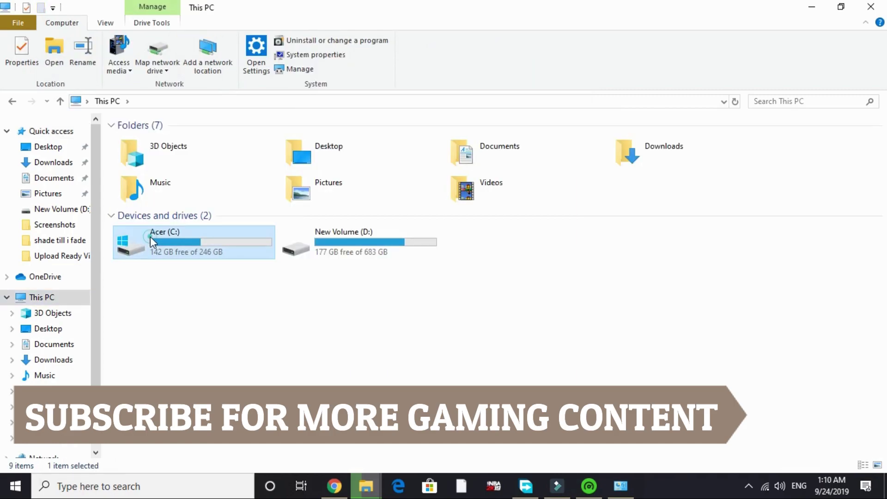
Step: Navigate from the Acer (C:) drive into the Windows Prefetch folder
double_click(151, 237)
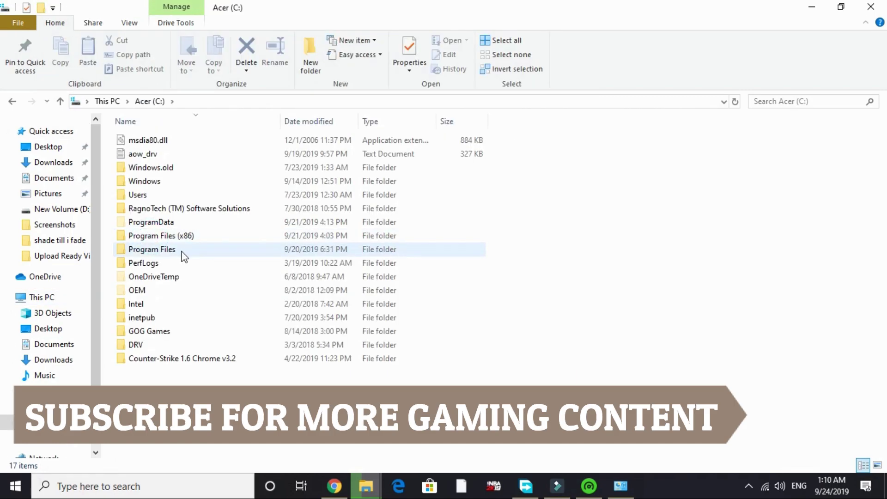
double_click(138, 182)
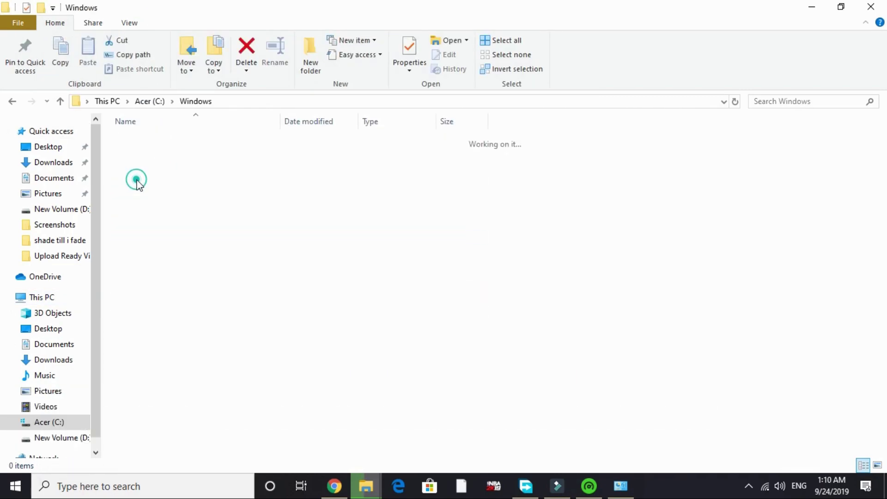
left_click(261, 216)
key("p")
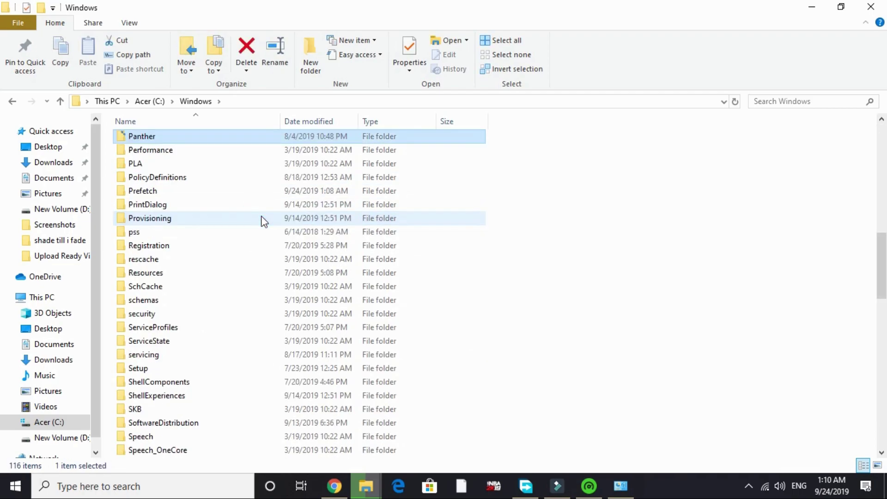
scroll(266, 324, "up", 6)
double_click(271, 451)
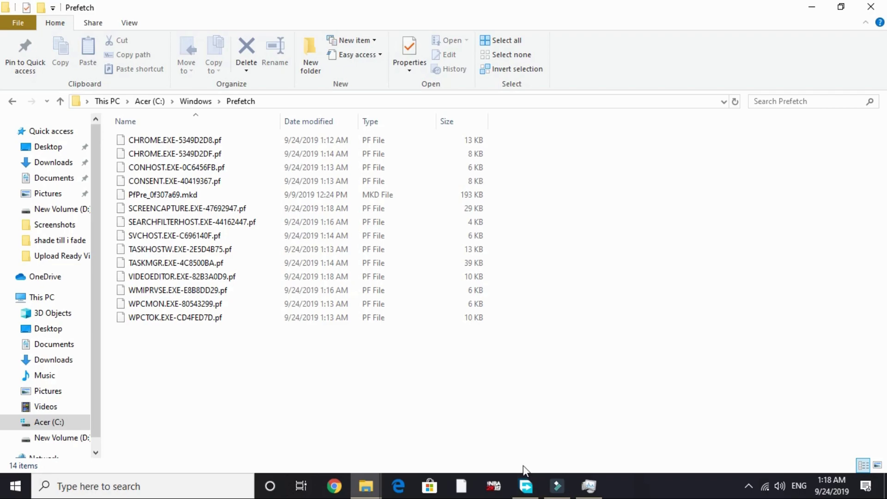
Step: Permanently delete all 14 Prefetch files, skipping every file that is in use
key("ctrl+a")
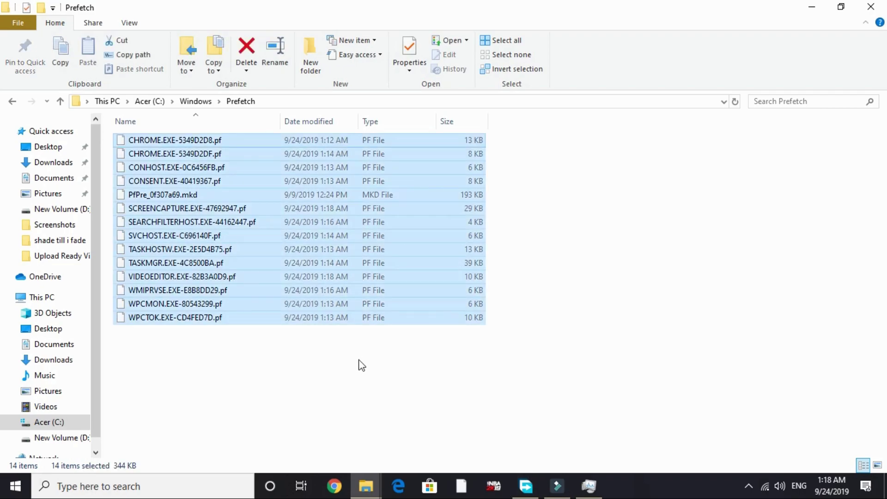
key("shift+Delete")
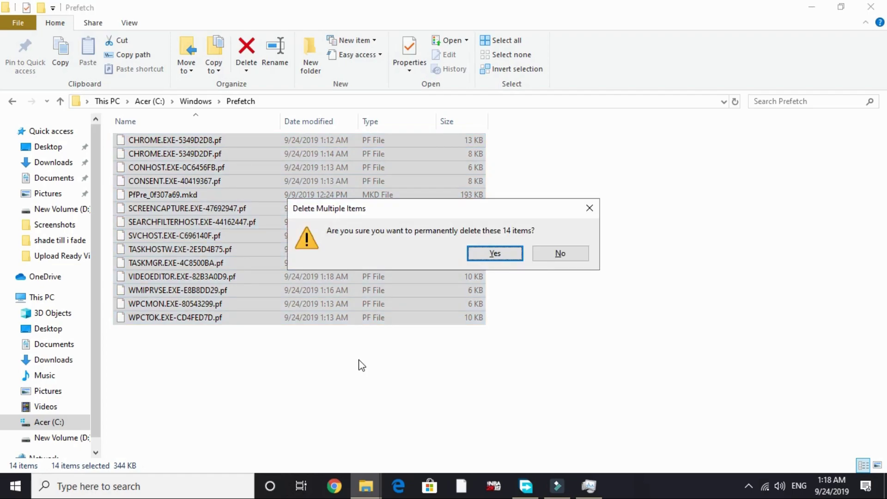
key("Return")
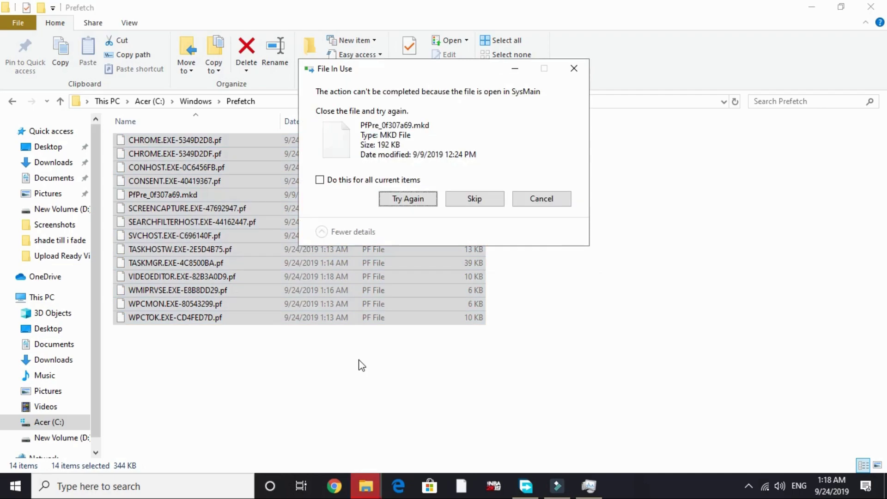
left_click(342, 182)
left_click(468, 201)
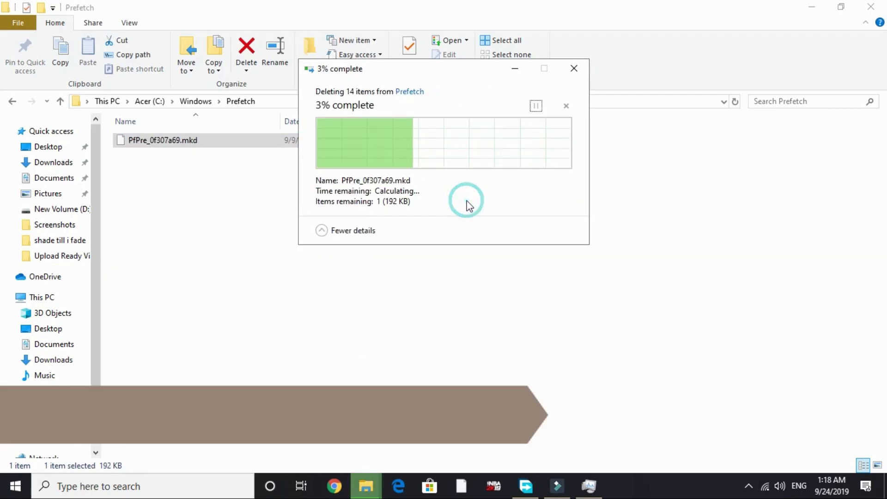
left_click(809, 7)
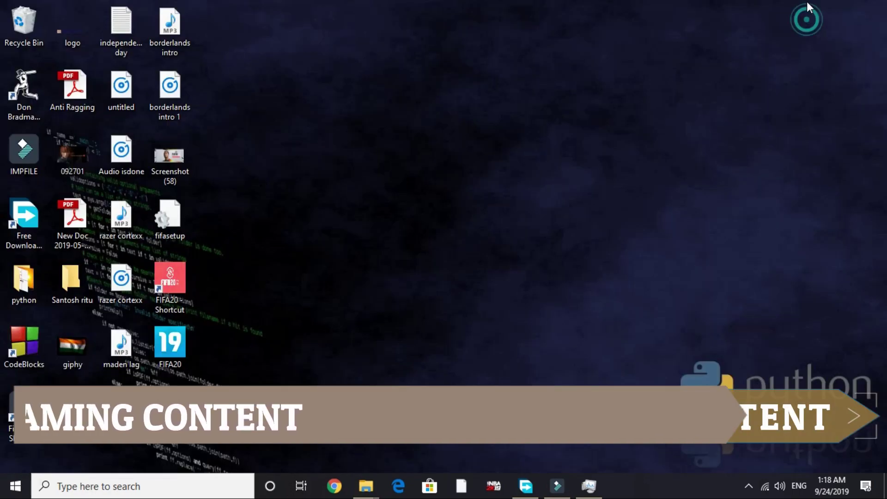